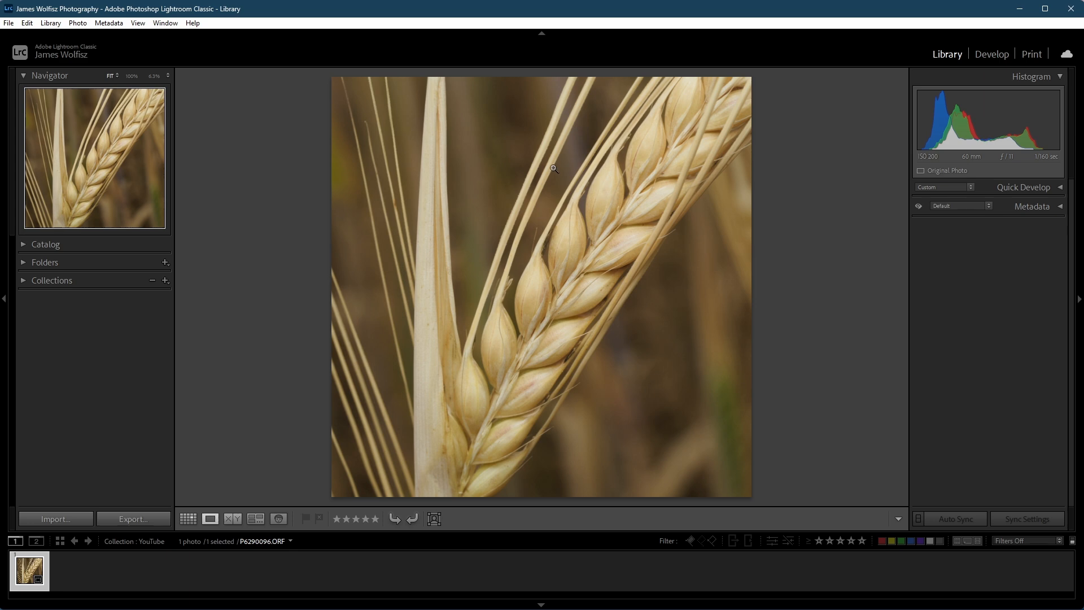
Create a virtual copy of the barley photo, and reselect the original P6290096.ORF for editing
{"action": "right_click", "coordinate": [520, 159]}
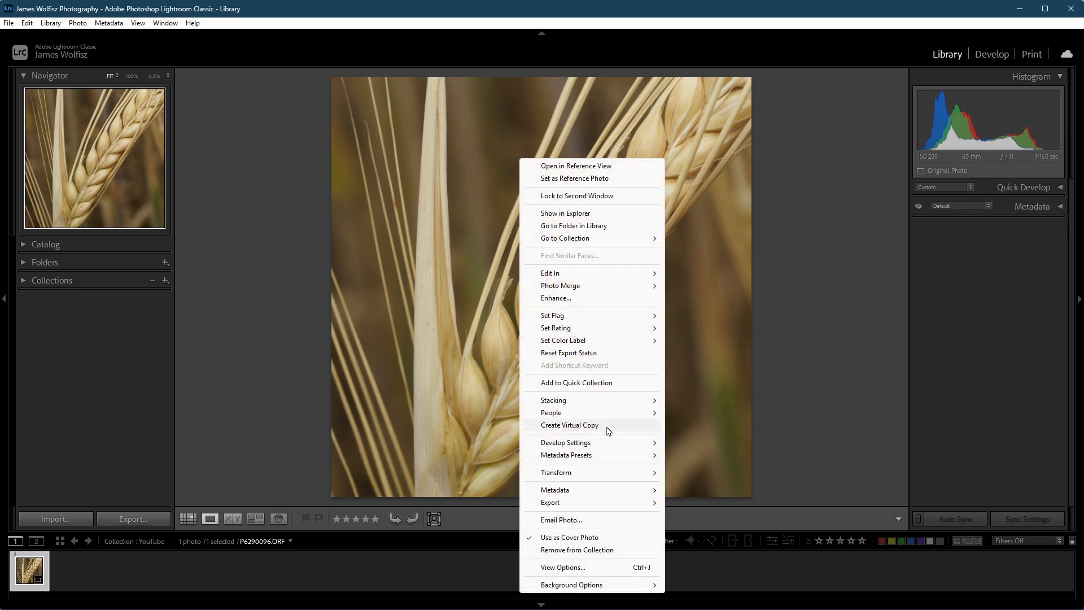
{"action": "left_click", "coordinate": [608, 429]}
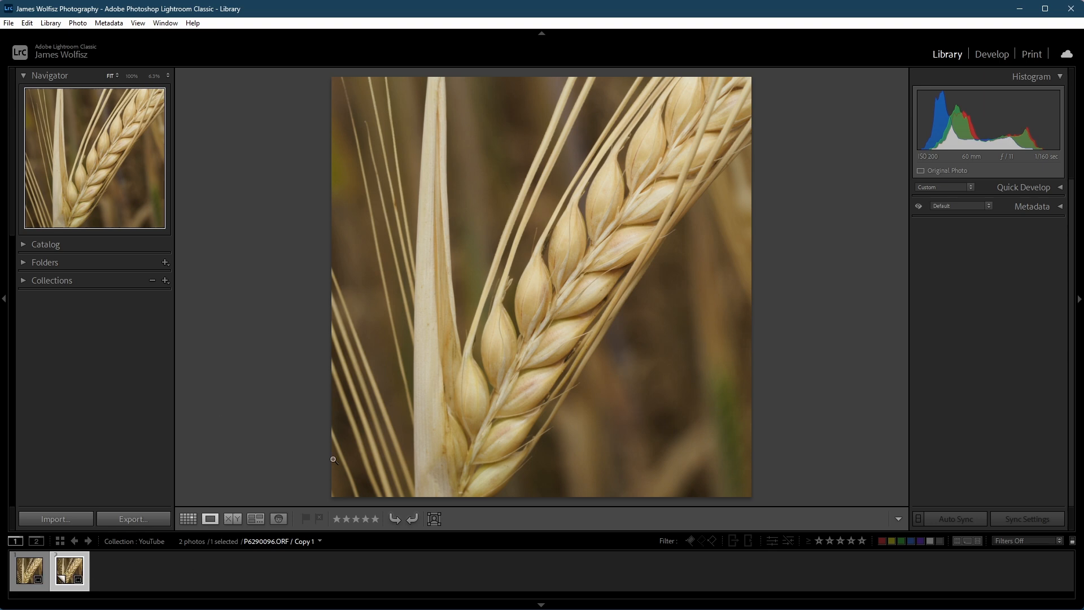
{"action": "left_click", "coordinate": [25, 575]}
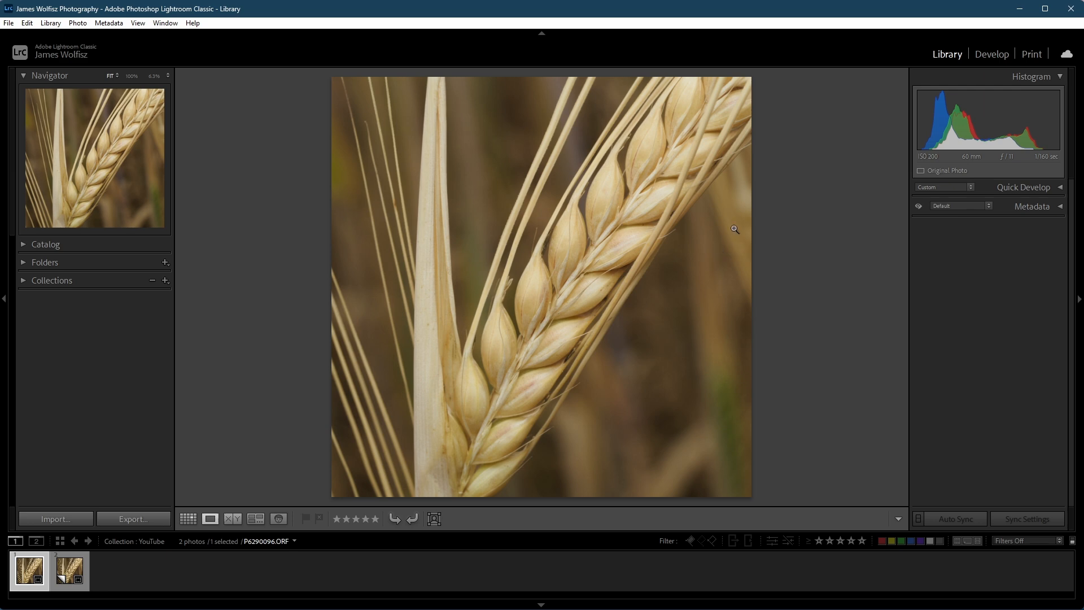
Reposition the photo slightly leftward inside its square crop while viewing it with the lights out, and apply the crop
{"action": "key", "text": "r"}
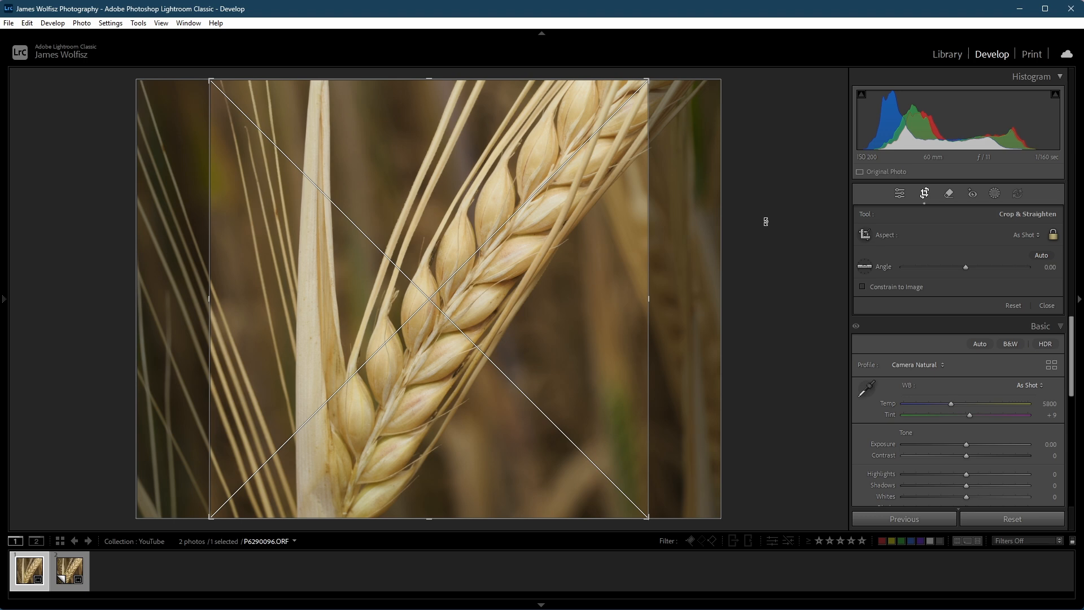
{"action": "key", "text": "l"}
{"action": "key", "text": "l"}
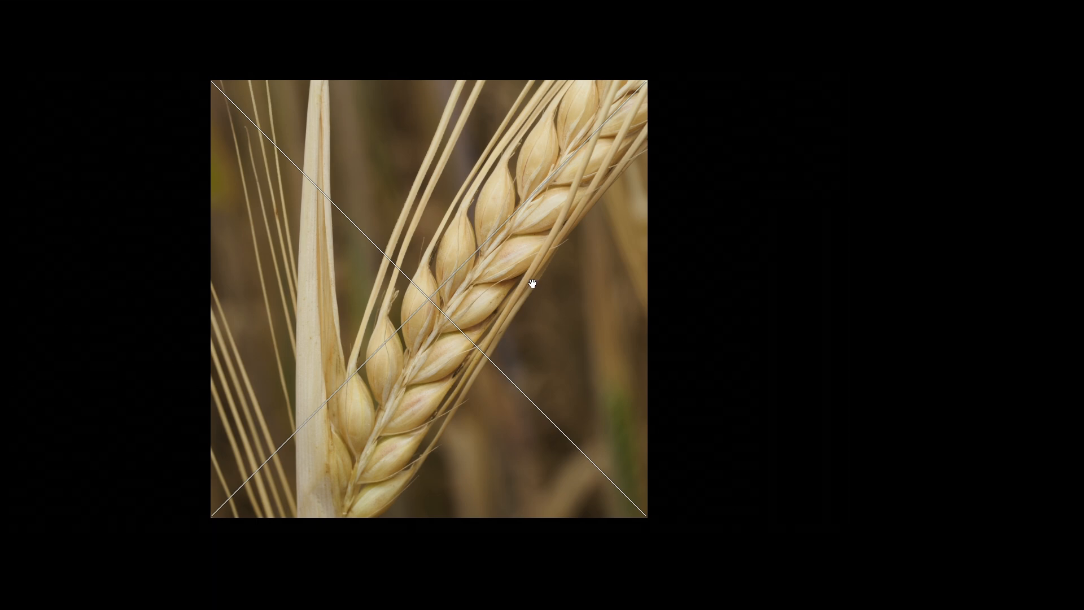
{"action": "left_click_drag", "start_coordinate": [531, 285], "coordinate": [518, 283]}
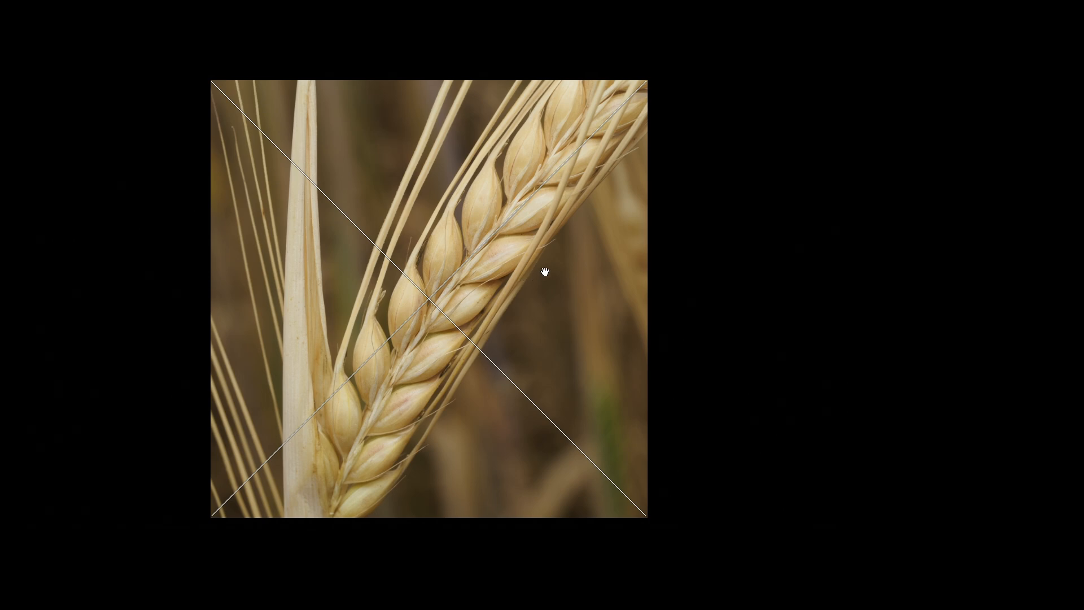
{"action": "key", "text": "Return"}
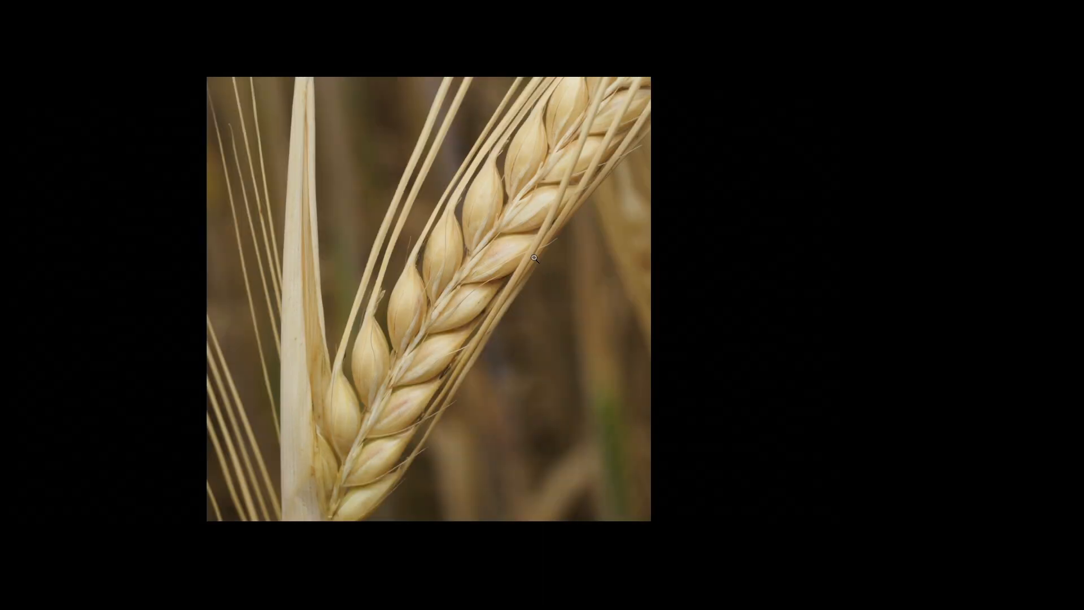
{"action": "key", "text": "l"}
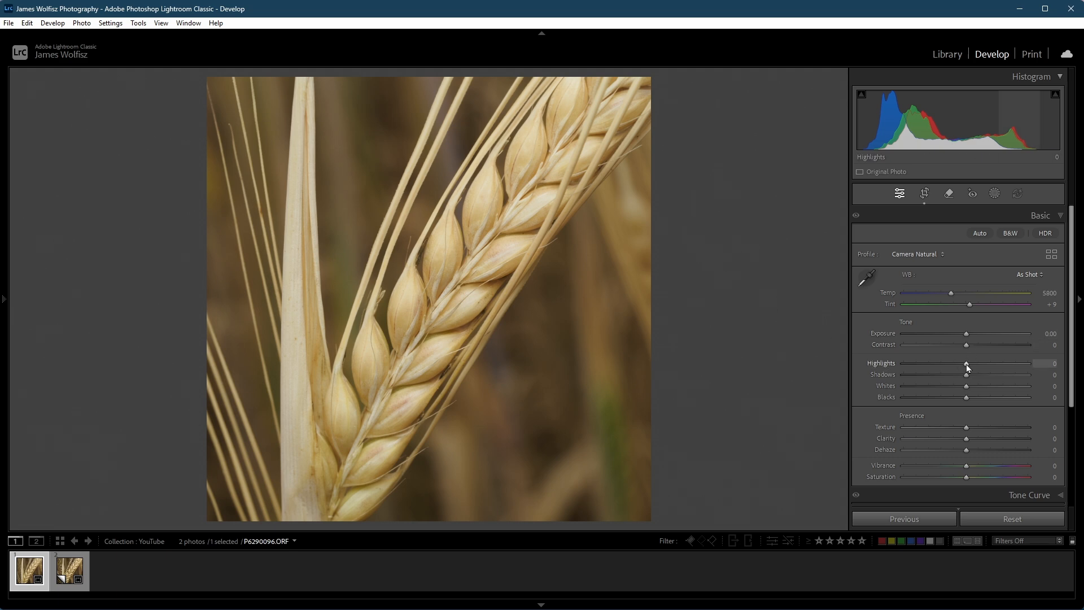
Adjust the photo's basic tone with Highlights at -57, Contrast at +25 and Shadows at +38
{"action": "left_click_drag", "start_coordinate": [964, 367], "coordinate": [930, 360]}
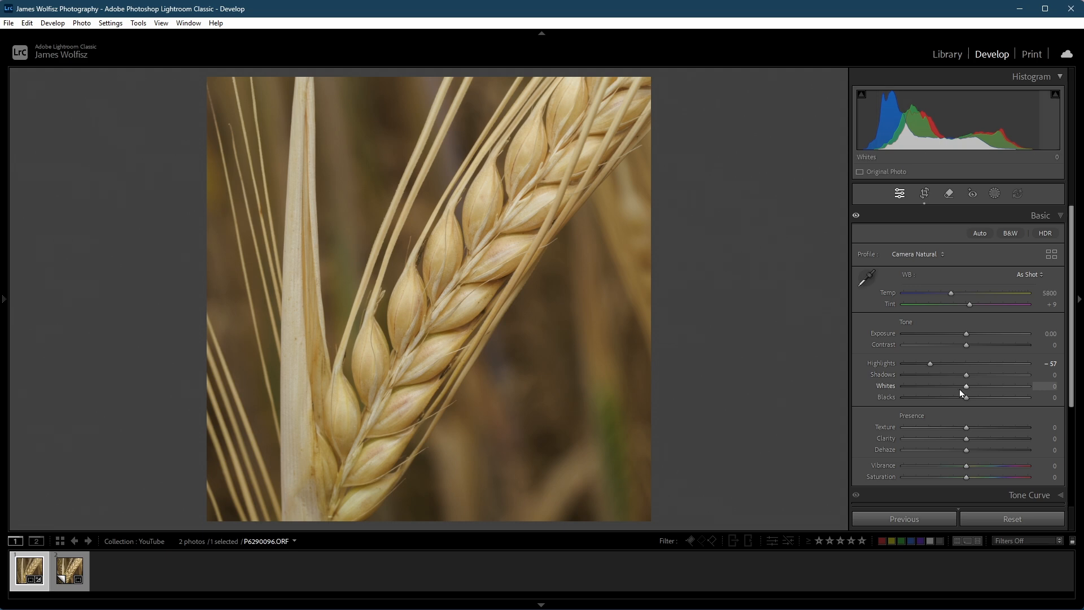
{"action": "left_click_drag", "start_coordinate": [966, 379], "coordinate": [980, 374]}
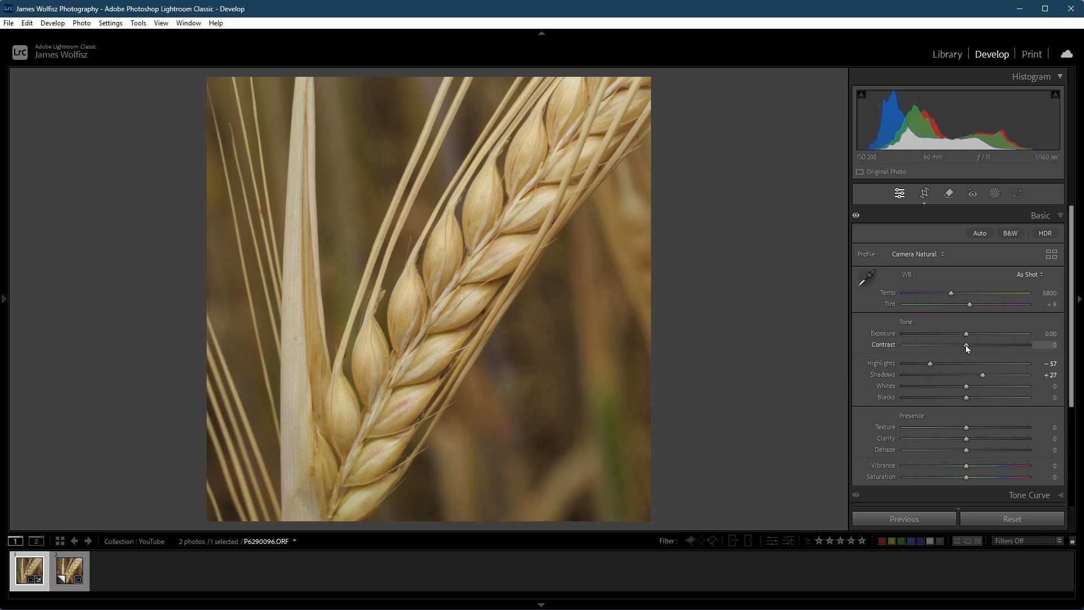
{"action": "left_click_drag", "start_coordinate": [965, 345], "coordinate": [977, 346]}
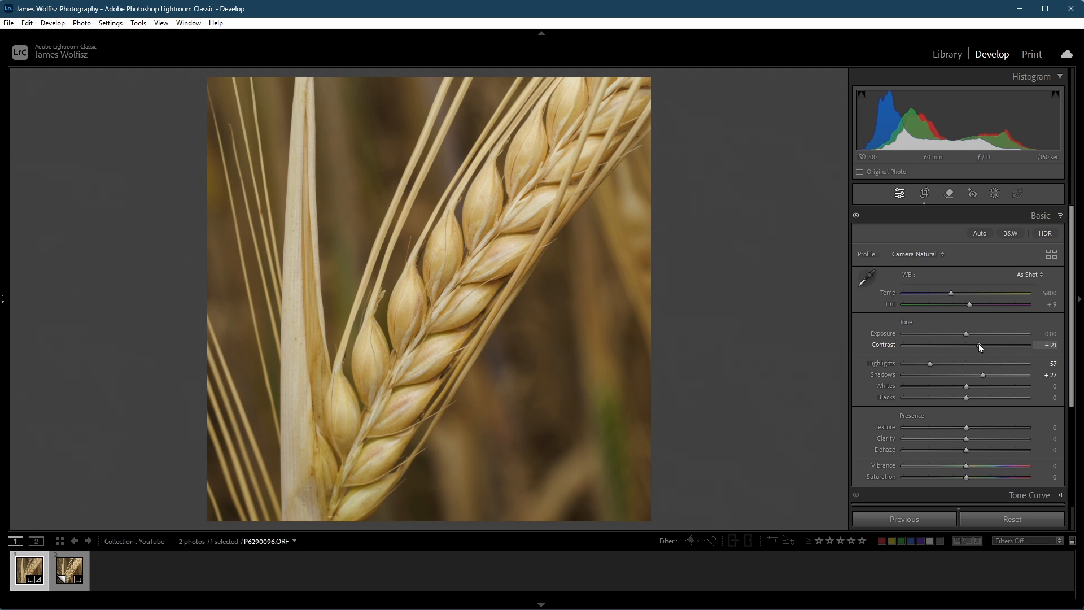
{"action": "left_click_drag", "start_coordinate": [979, 345], "coordinate": [982, 345]}
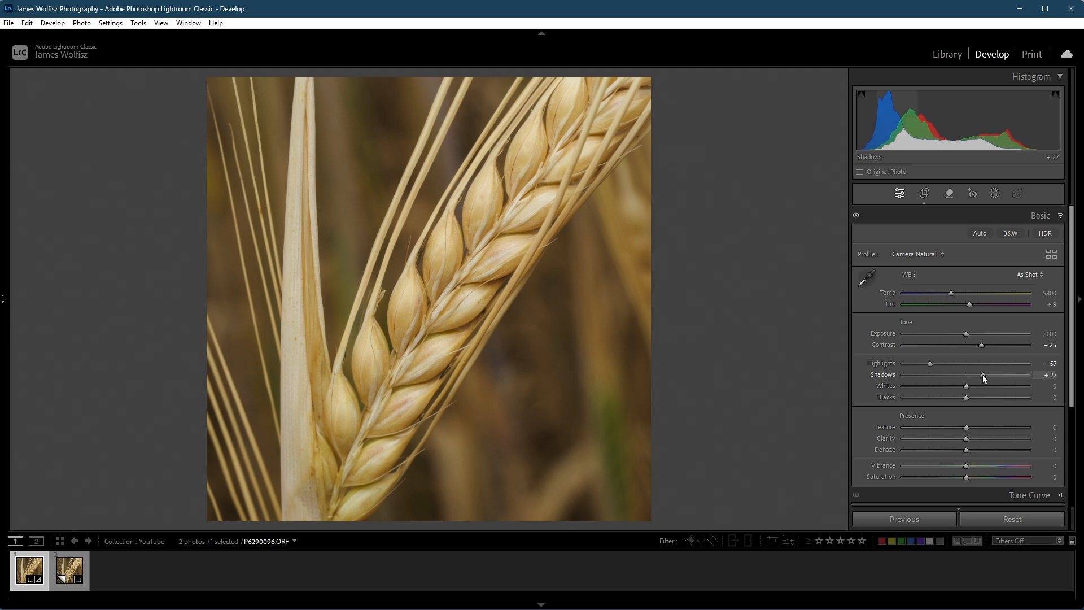
{"action": "left_click_drag", "start_coordinate": [982, 375], "coordinate": [988, 374]}
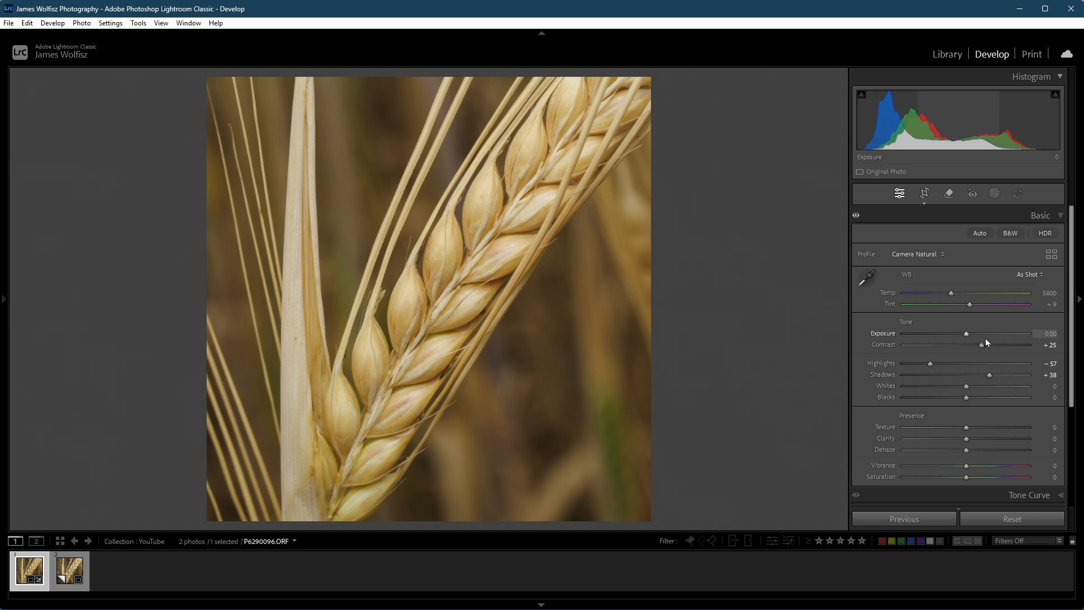
In Color Grading, set the Midtones luminance to -53 and the Global luminance to +37
{"action": "scroll", "coordinate": [994, 373], "scroll_direction": "down", "scroll_amount": 3}
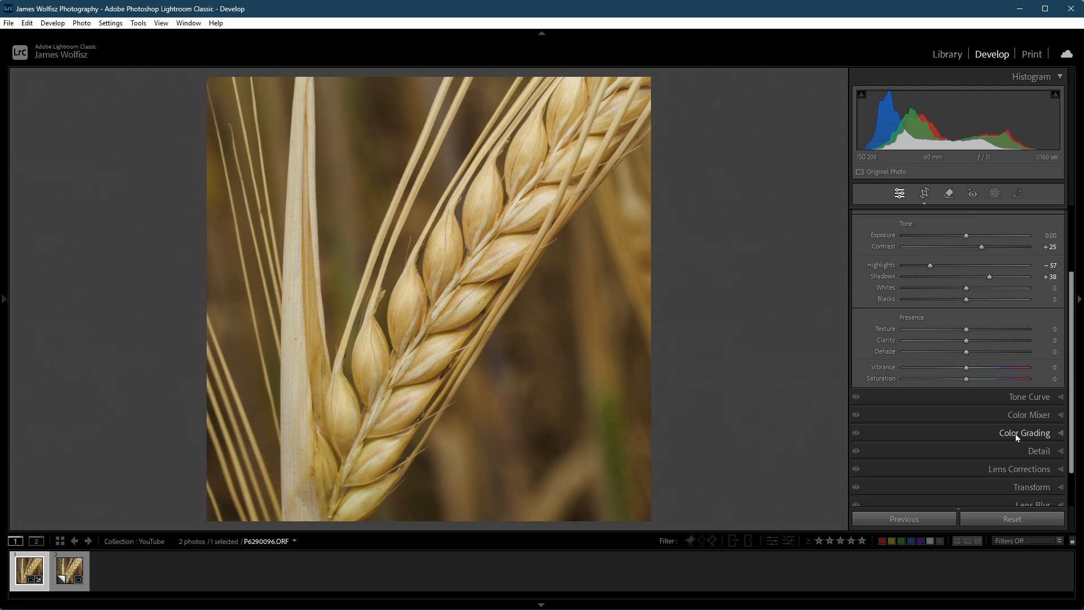
{"action": "left_click", "coordinate": [1014, 433]}
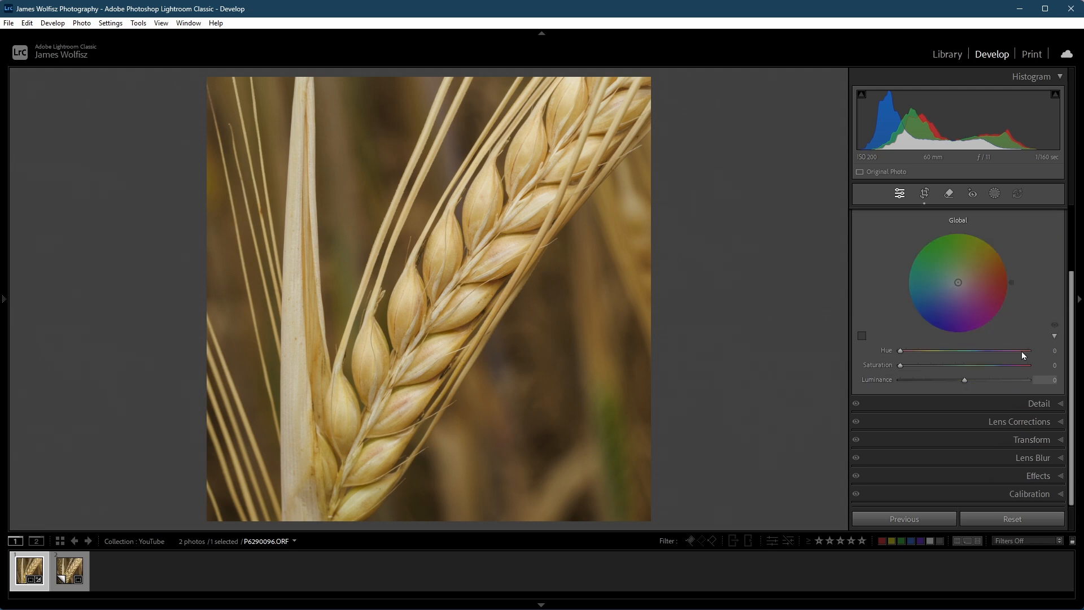
{"action": "scroll", "coordinate": [1028, 332], "scroll_direction": "up", "scroll_amount": 2}
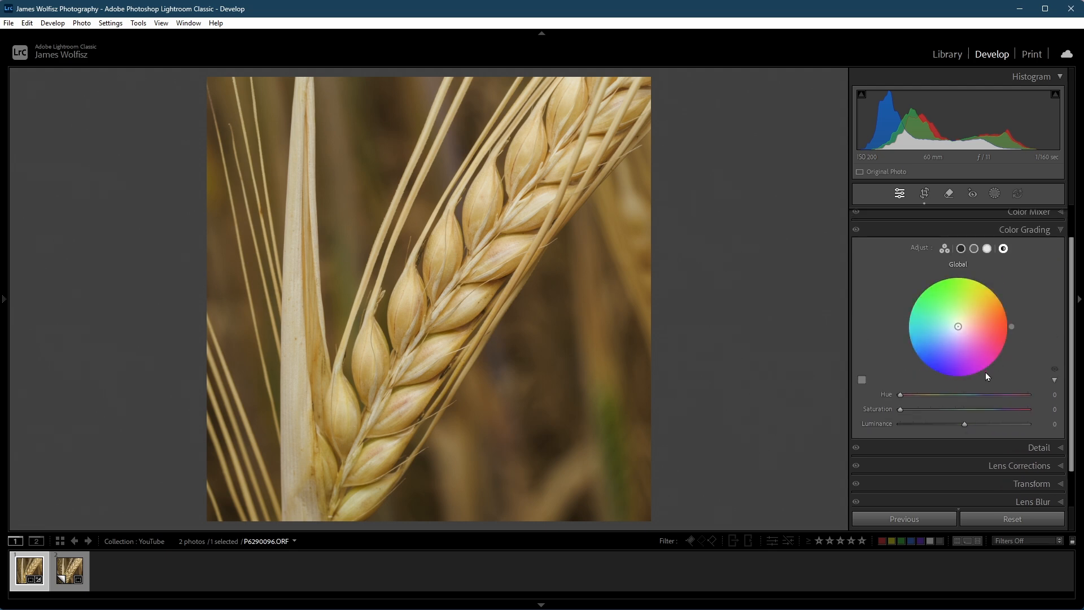
{"action": "left_click", "coordinate": [973, 249]}
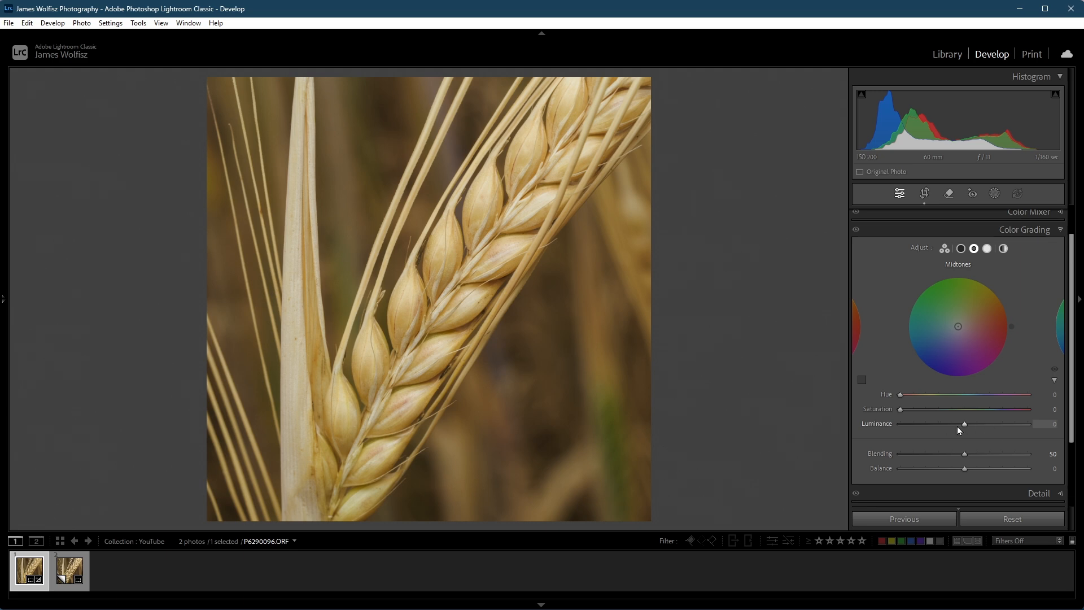
{"action": "left_click_drag", "start_coordinate": [965, 424], "coordinate": [931, 419]}
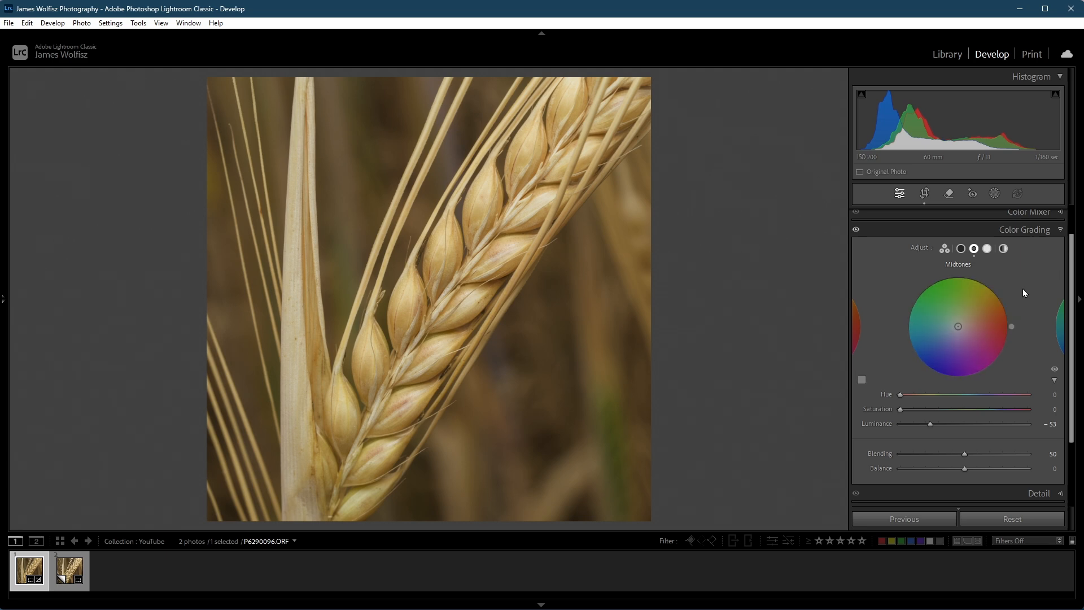
{"action": "left_click", "coordinate": [1003, 248]}
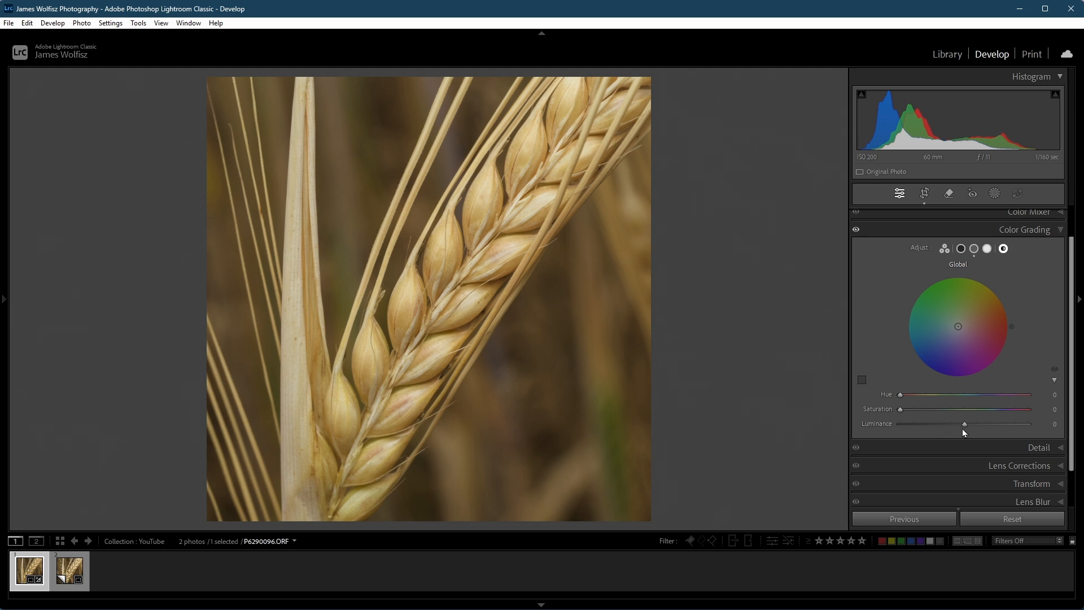
{"action": "left_click_drag", "start_coordinate": [964, 422], "coordinate": [975, 421]}
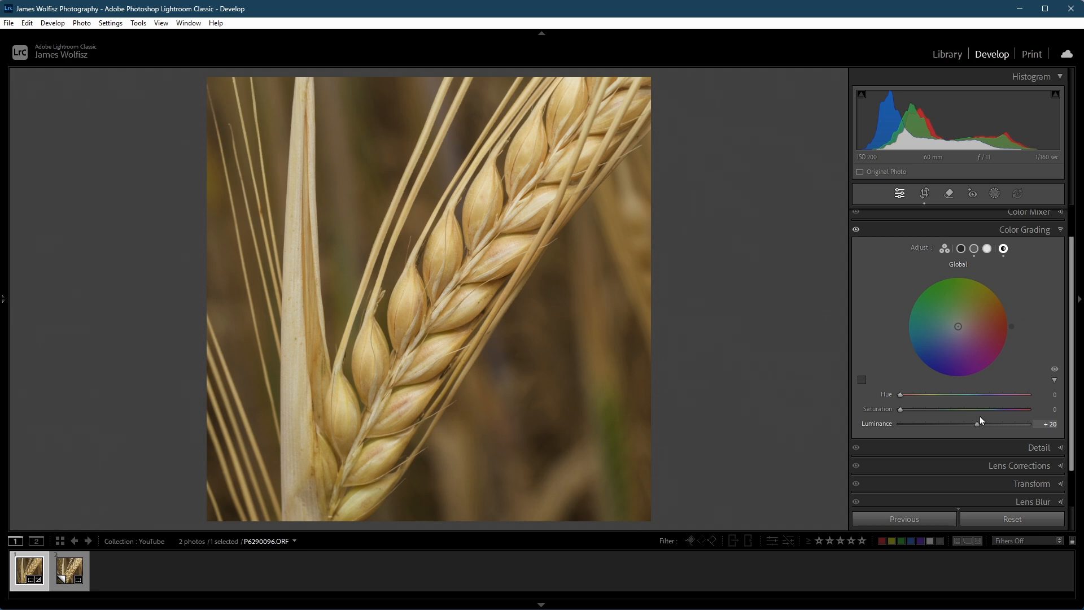
{"action": "mouse_move", "coordinate": [980, 415]}
{"action": "left_mouse_down"}
{"action": "mouse_move", "coordinate": [970, 414]}
{"action": "mouse_move", "coordinate": [987, 412]}
{"action": "left_mouse_up"}
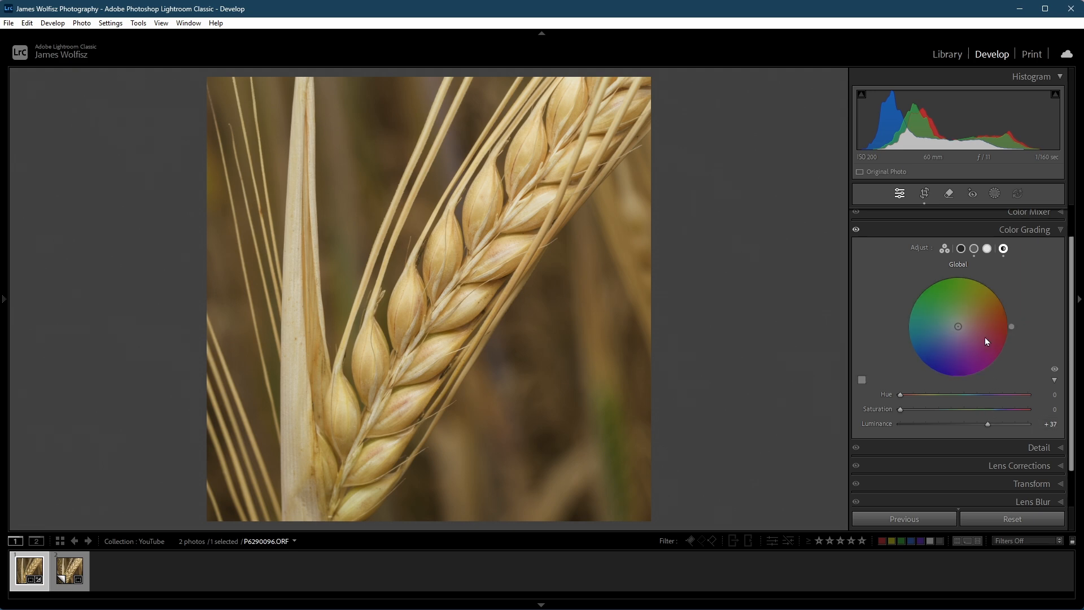
Raise the photo's basic tone settings to Contrast +37 and Shadows +48
{"action": "scroll", "coordinate": [1016, 283], "scroll_direction": "up", "scroll_amount": 1}
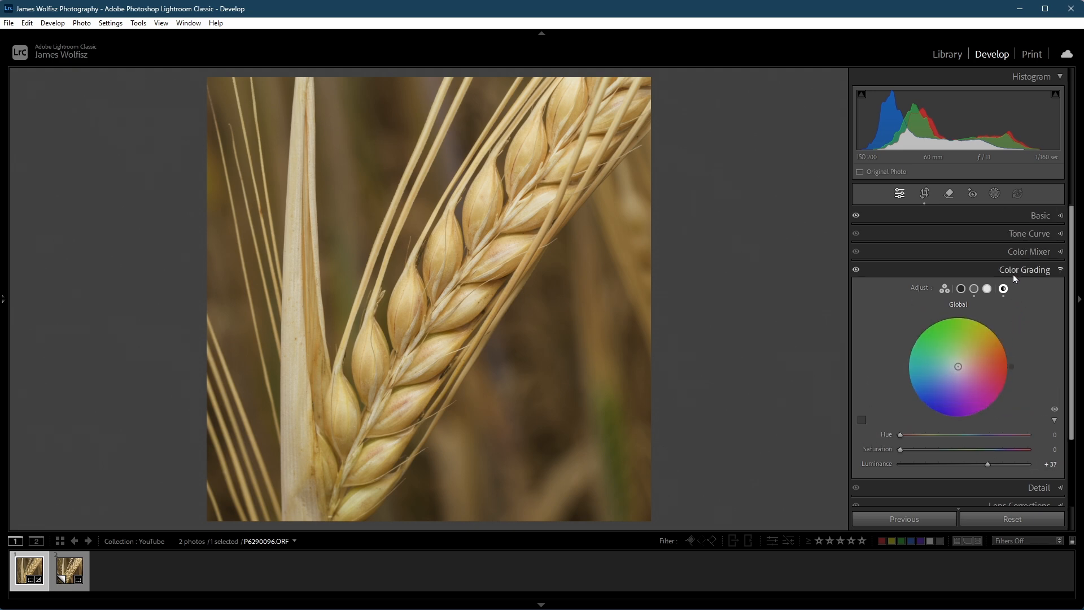
{"action": "left_click", "coordinate": [1032, 220]}
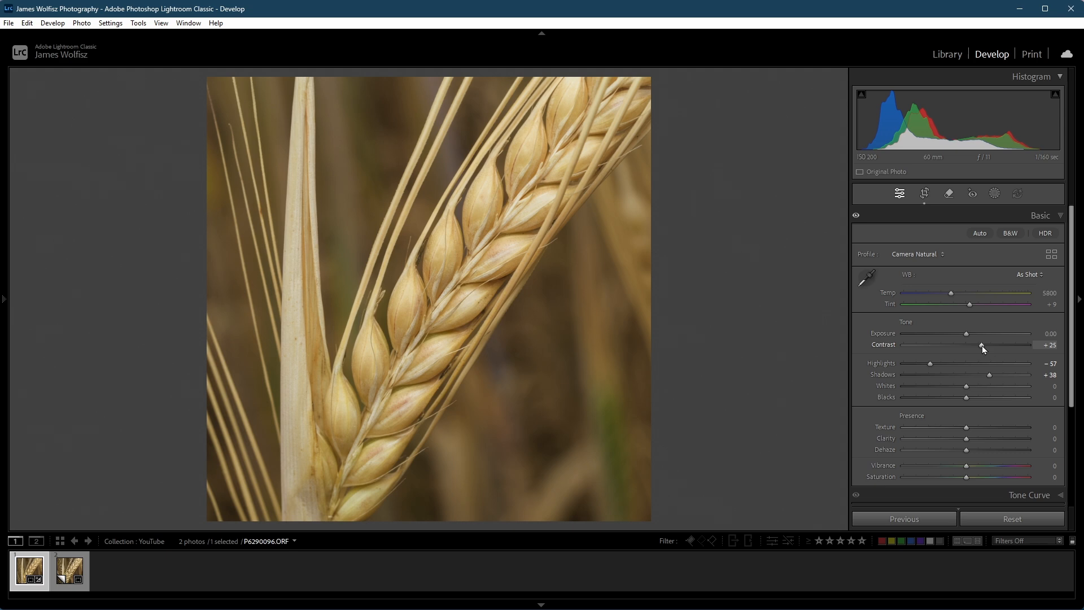
{"action": "left_click_drag", "start_coordinate": [982, 348], "coordinate": [988, 344]}
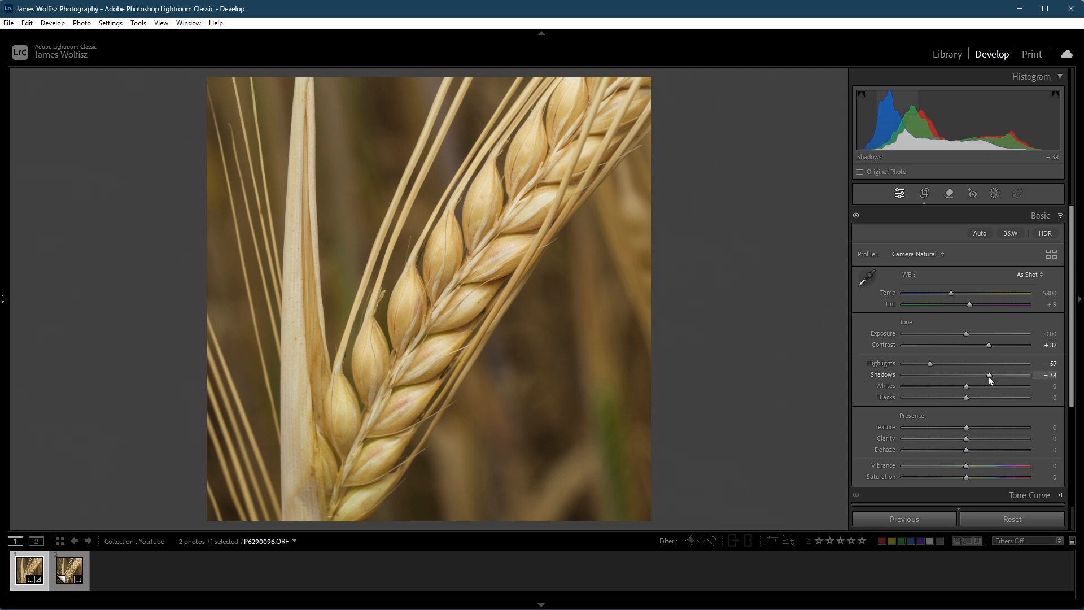
{"action": "left_click_drag", "start_coordinate": [989, 377], "coordinate": [992, 375]}
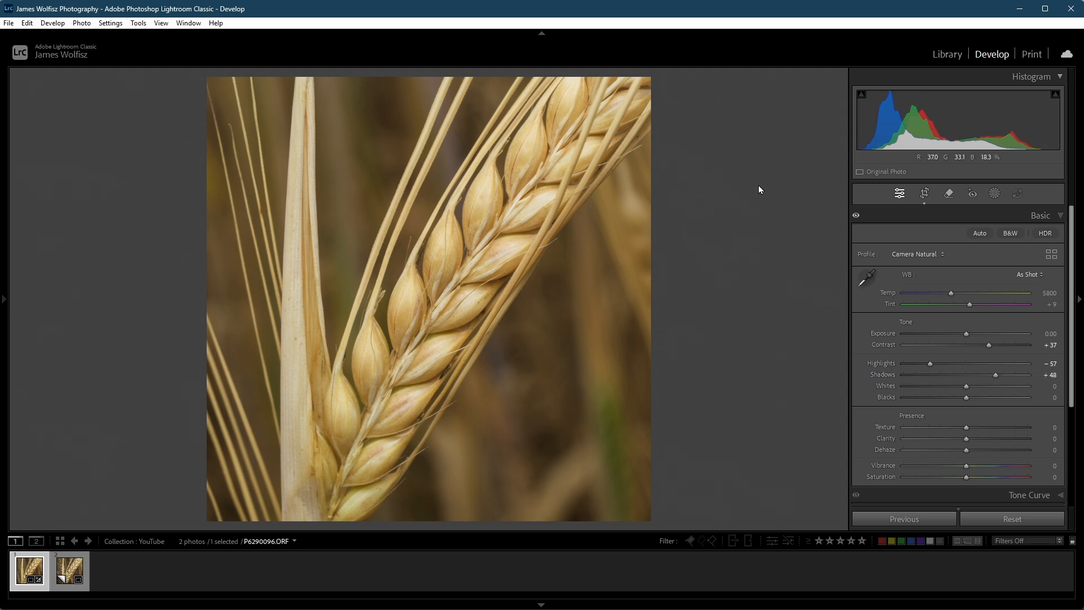
Compare the edited barley photo with its before version several times to examine the tonal changes
{"action": "key", "text": "backslash"}
{"action": "key", "text": "backslash"}
{"action": "key", "text": "backslash"}
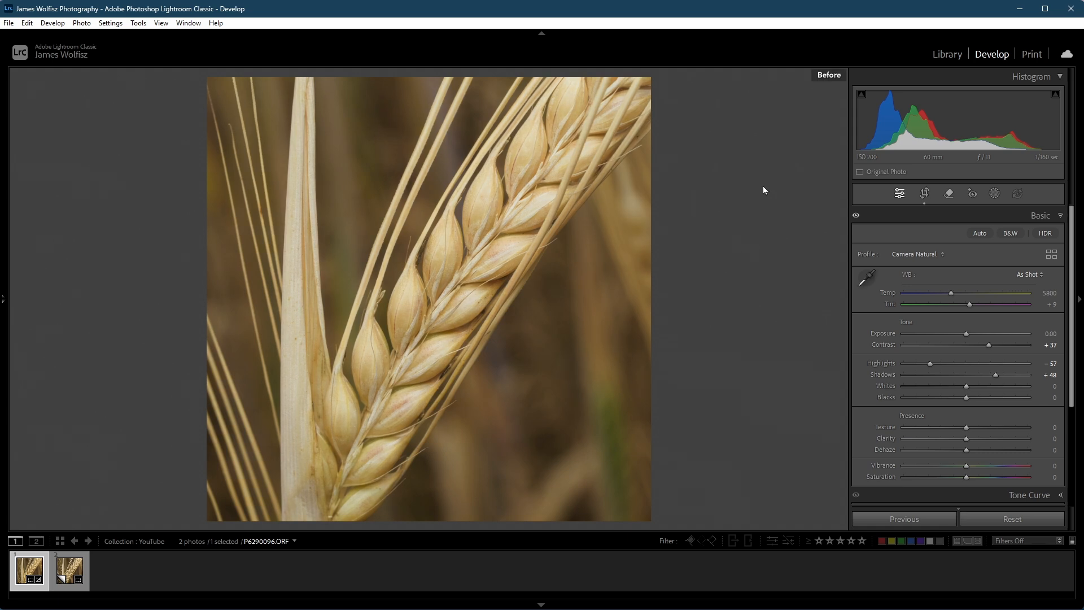
{"action": "key", "text": "backslash"}
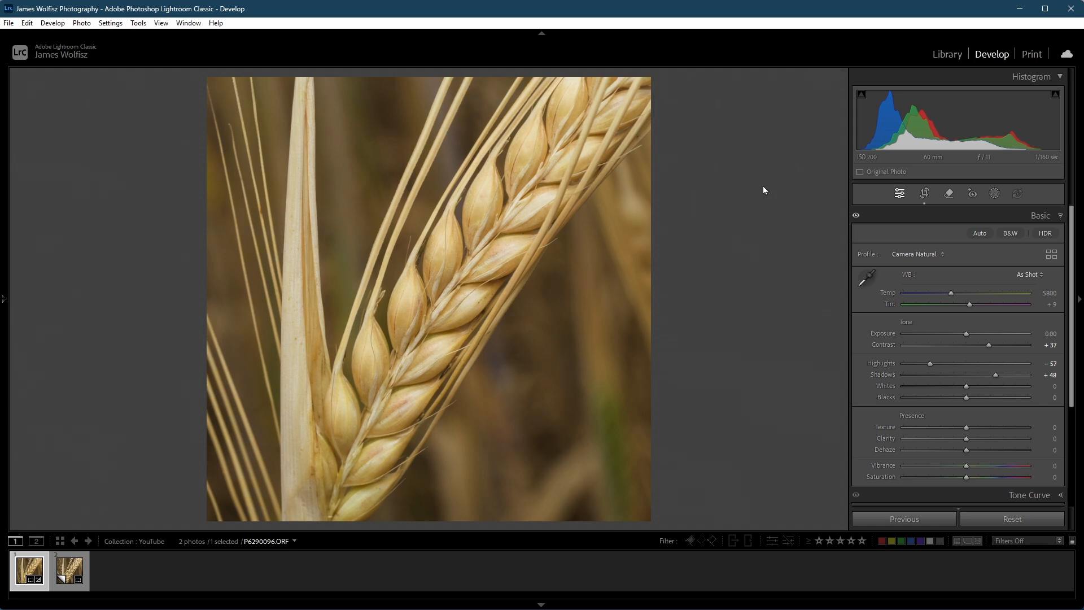
{"action": "key", "text": "backslash"}
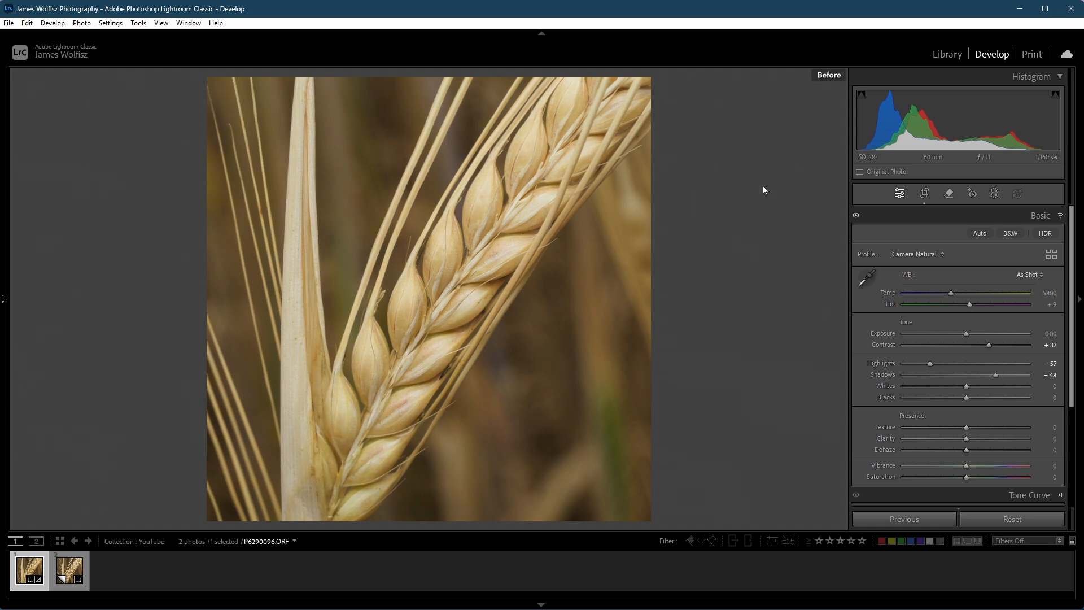
{"action": "key", "text": "backslash"}
{"action": "key", "text": "backslash"}
{"action": "key", "text": "backslash"}
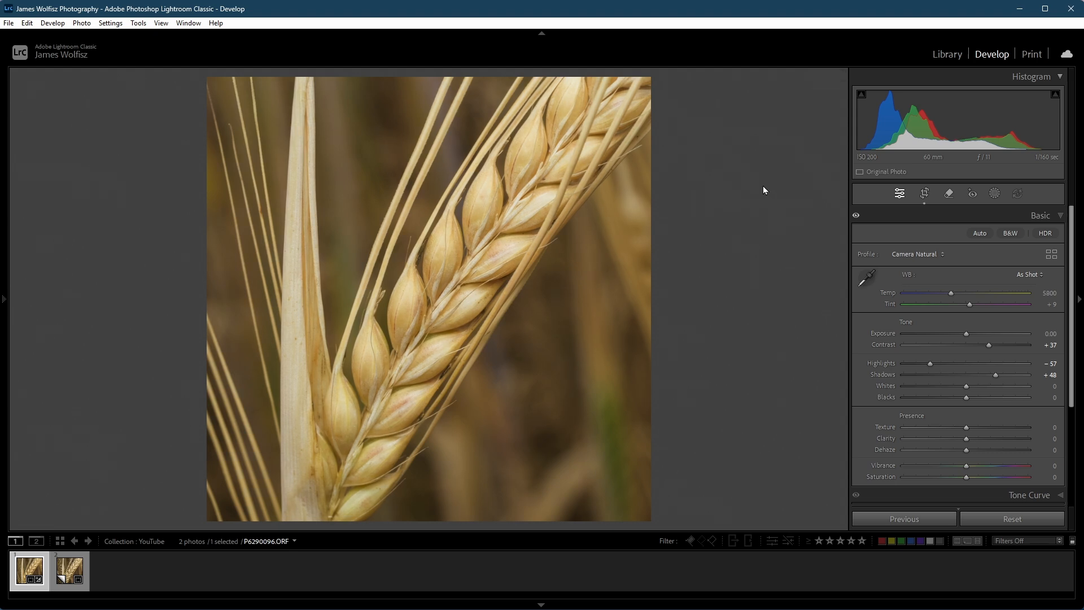
{"action": "key", "text": "backslash"}
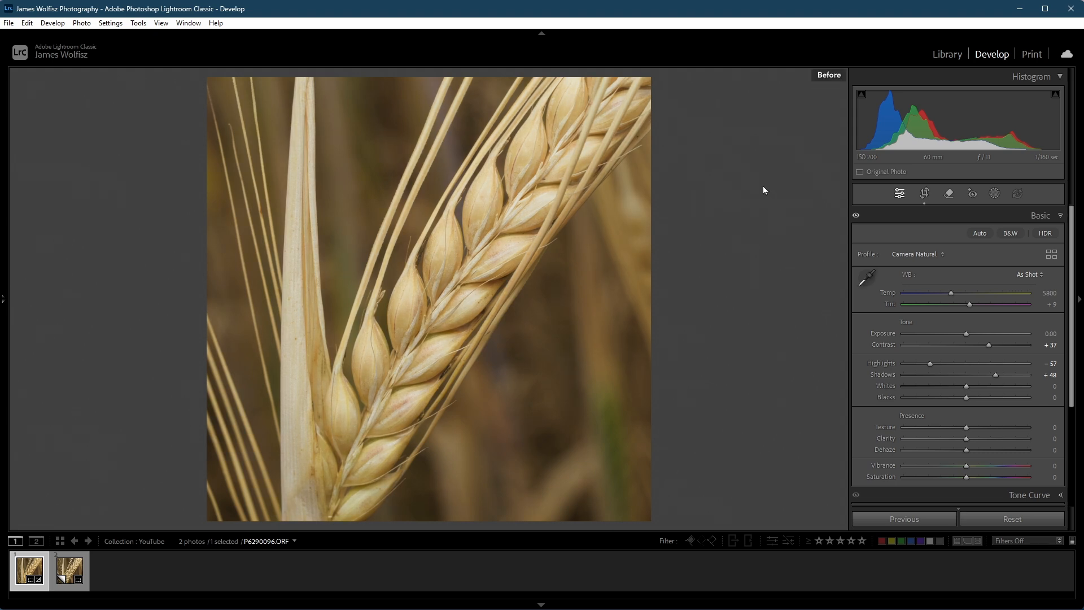
{"action": "key", "text": "backslash"}
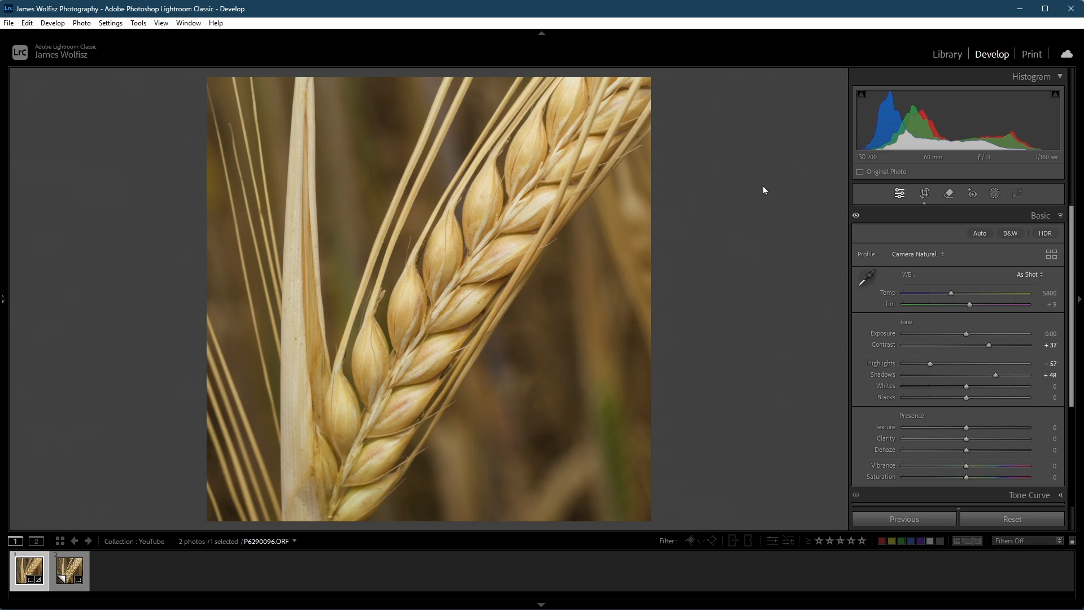
{"action": "key", "text": "backslash"}
{"action": "key", "text": "backslash"}
Send a copy with Lightroom adjustments to Luminar Neo as a 16-bit TIFF in Adobe RGB (1998), 300 resolution, ZIP compression
{"action": "right_click", "coordinate": [475, 182]}
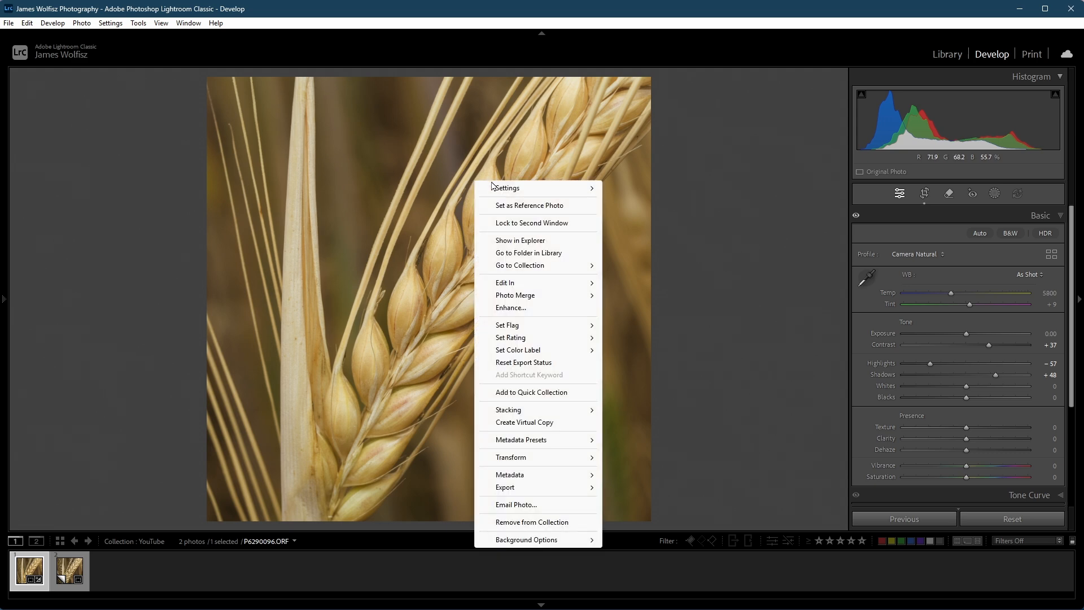
{"action": "mouse_move", "coordinate": [531, 284]}
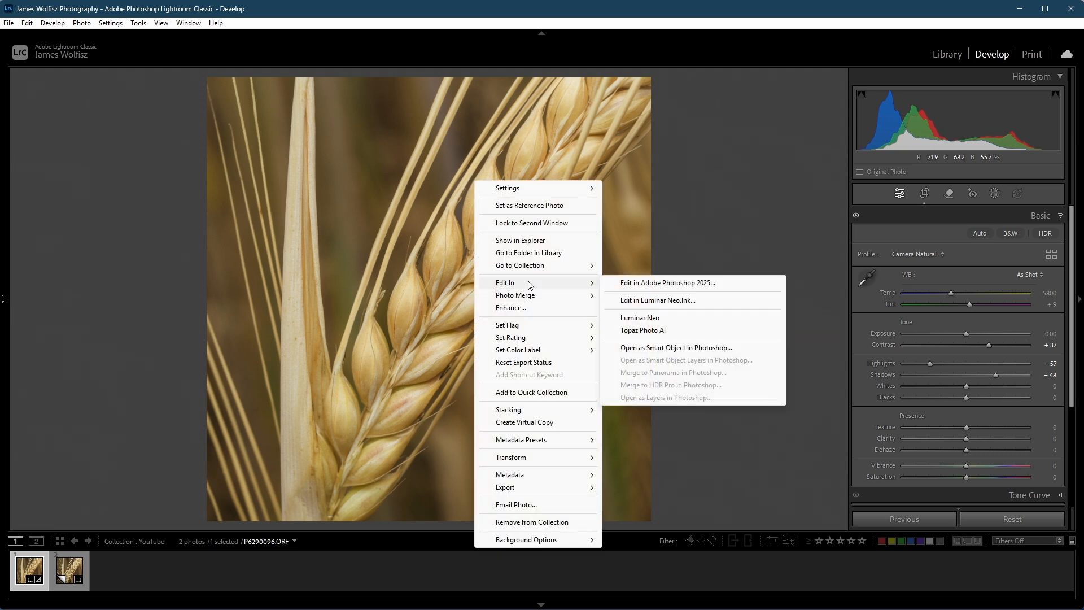
{"action": "left_click", "coordinate": [662, 319]}
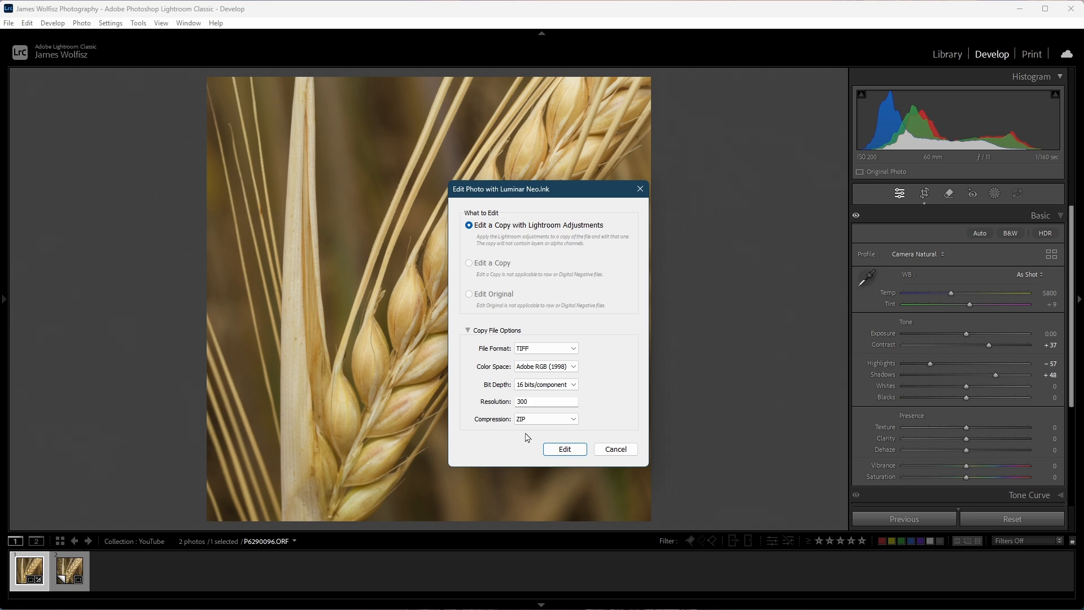
{"action": "left_click", "coordinate": [565, 449]}
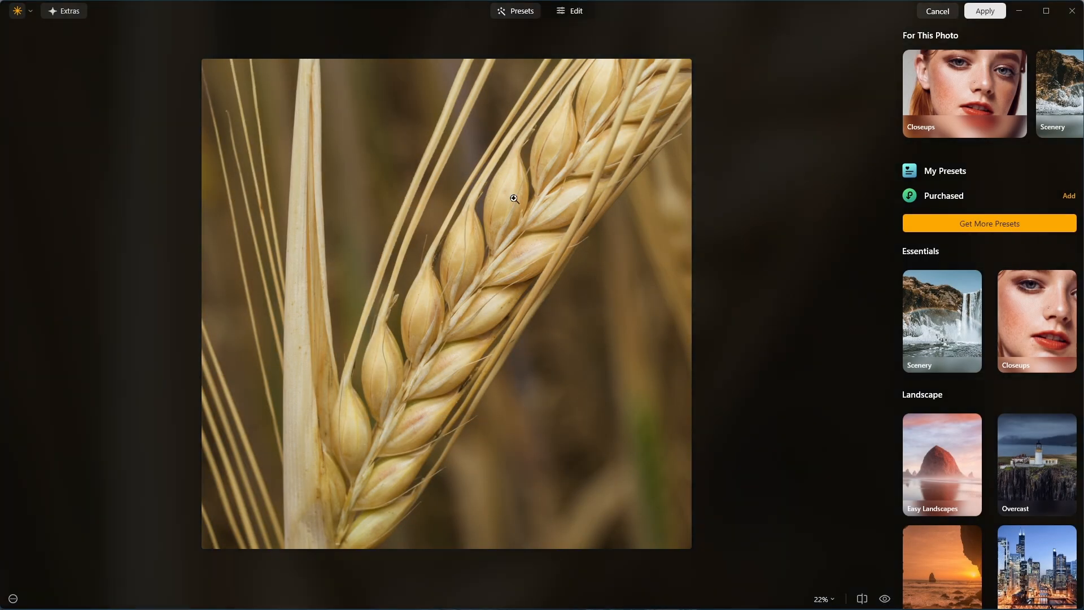
Set the Enhance AI Accent to 31 and compare the barley photo with and without the enhancement
{"action": "left_click", "coordinate": [576, 17]}
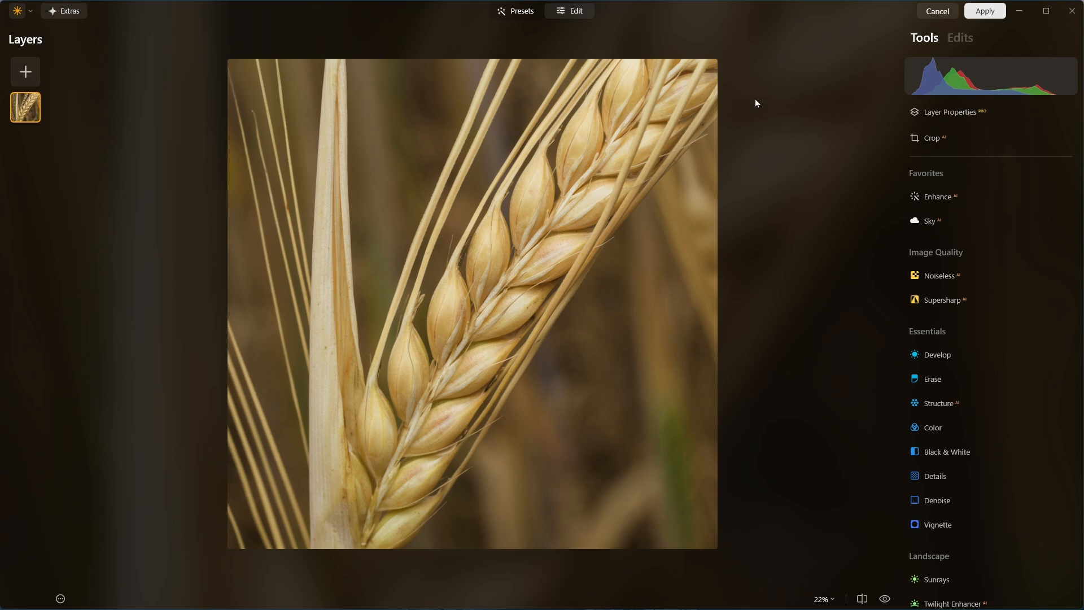
{"action": "left_click", "coordinate": [938, 197]}
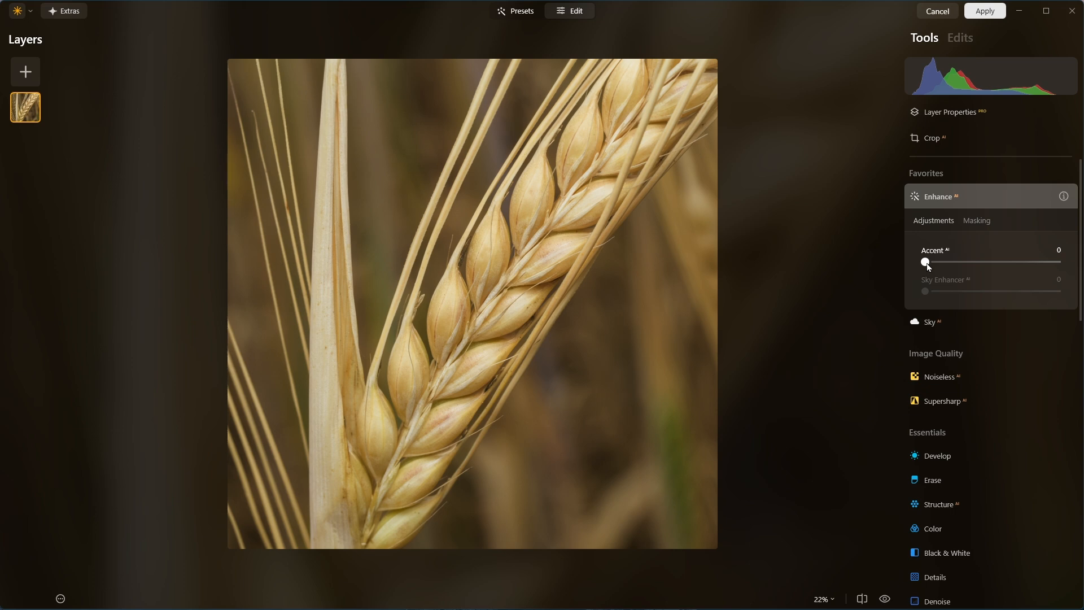
{"action": "left_click_drag", "start_coordinate": [927, 263], "coordinate": [981, 262]}
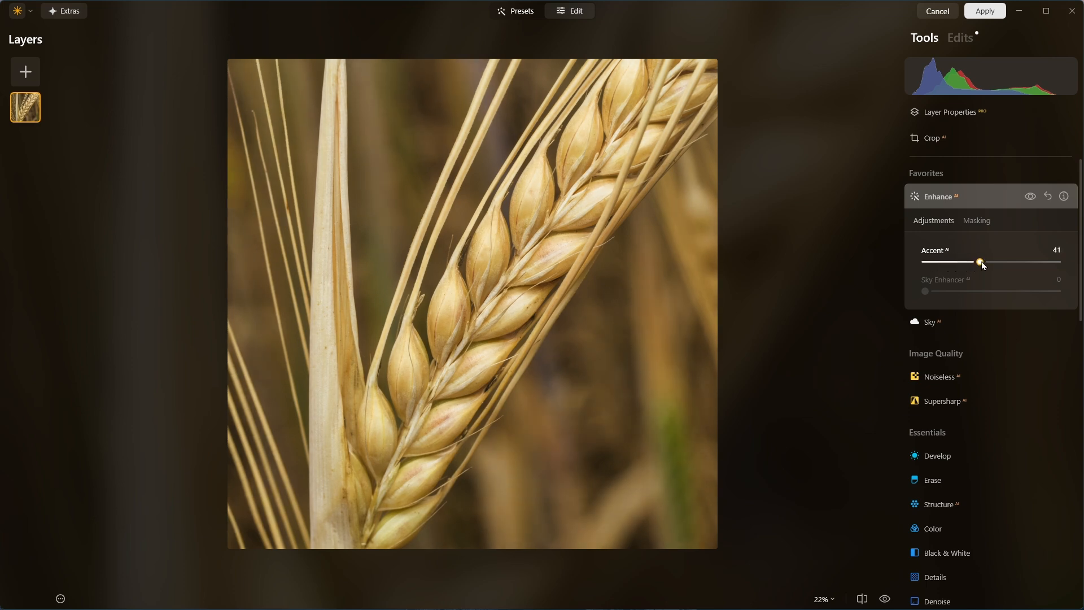
{"action": "mouse_move", "coordinate": [981, 261]}
{"action": "left_mouse_down"}
{"action": "mouse_move", "coordinate": [946, 266]}
{"action": "mouse_move", "coordinate": [968, 264]}
{"action": "left_mouse_up"}
{"action": "left_click", "coordinate": [1030, 198]}
{"action": "left_click", "coordinate": [1029, 198]}
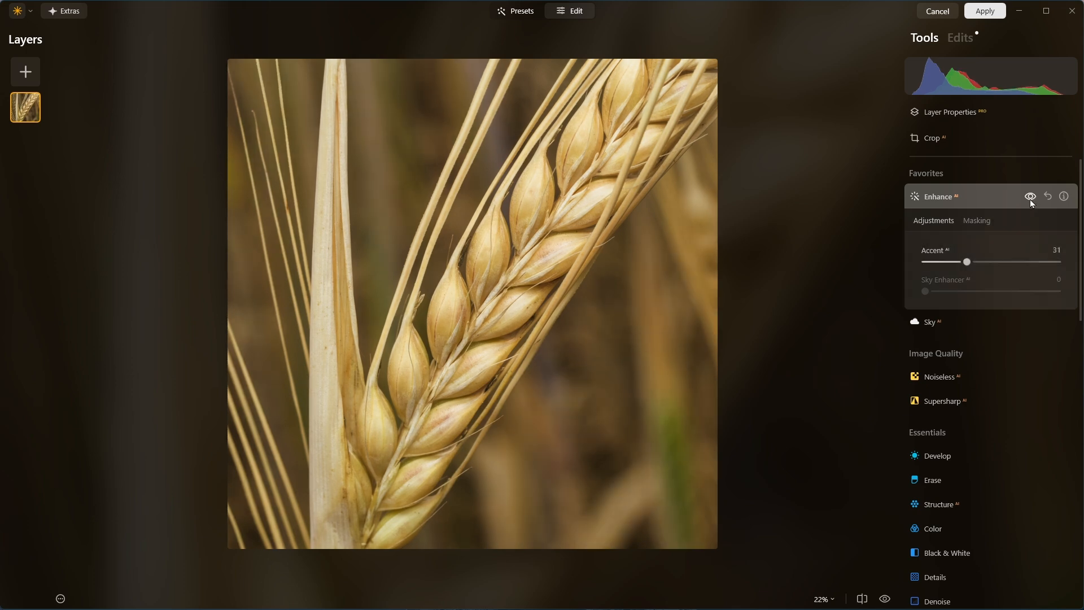
{"action": "left_click", "coordinate": [1029, 197]}
{"action": "left_click", "coordinate": [1029, 198]}
{"action": "left_click", "coordinate": [971, 200]}
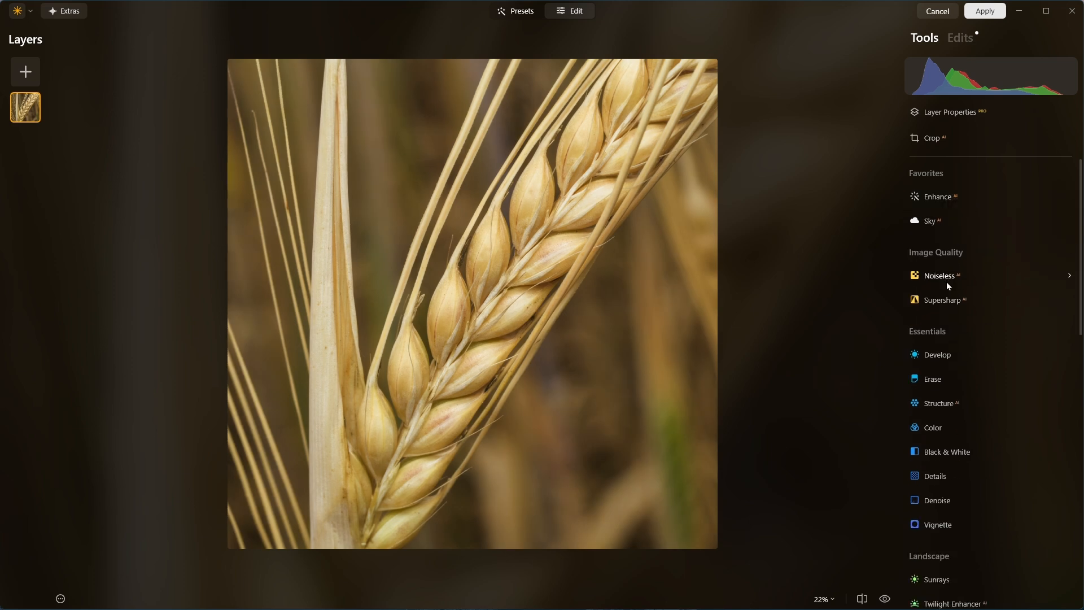
Apply Structure AI with Amount 34 and brush its mask along the whole barley head at size 148, softness 100 and strength 100
{"action": "left_click", "coordinate": [939, 404]}
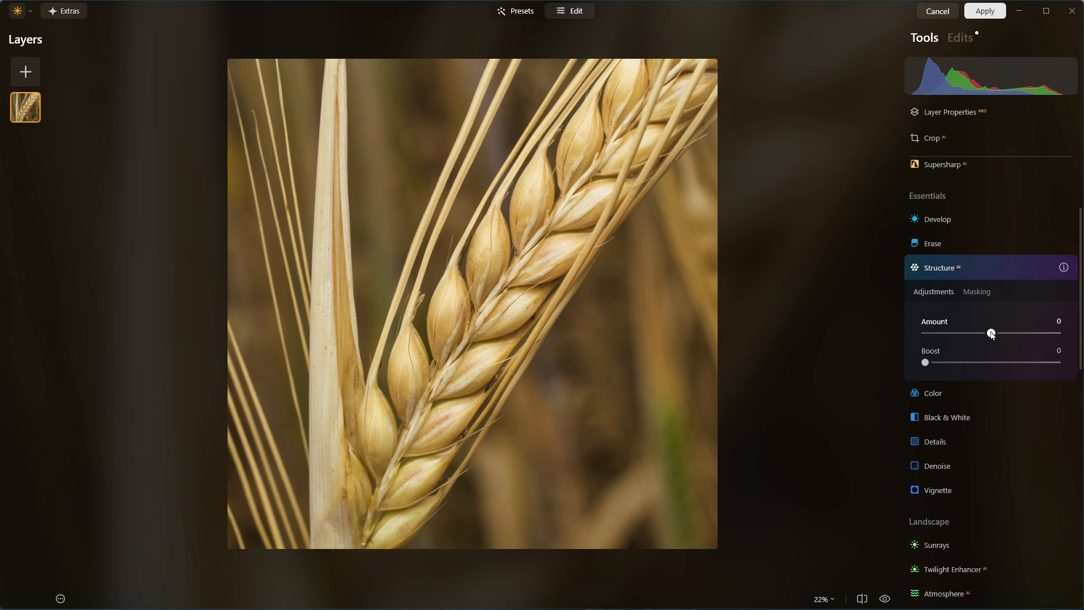
{"action": "left_click_drag", "start_coordinate": [991, 334], "coordinate": [1014, 332]}
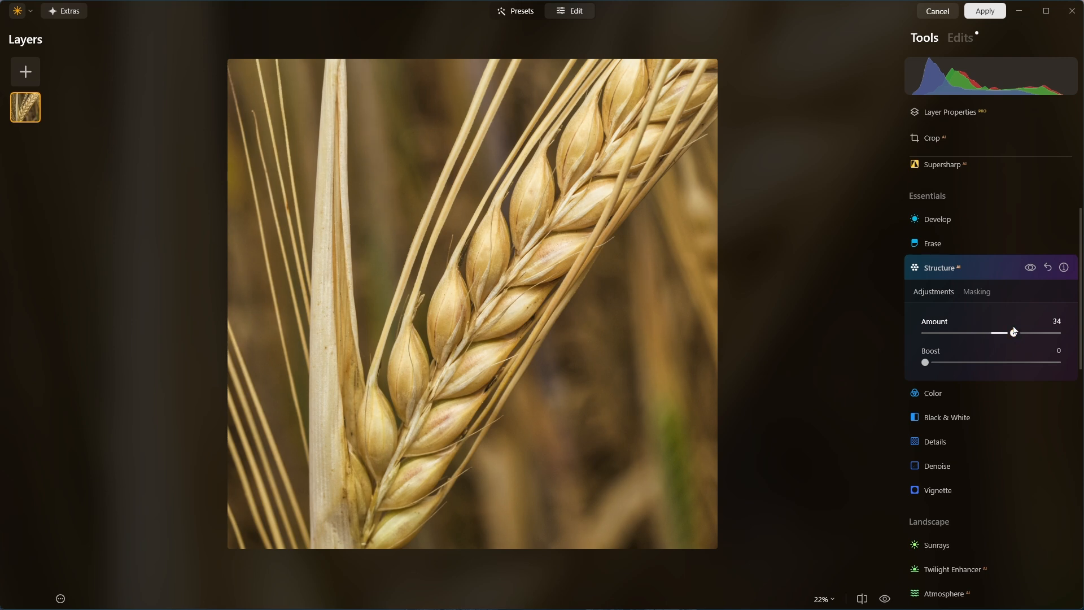
{"action": "left_click", "coordinate": [982, 293]}
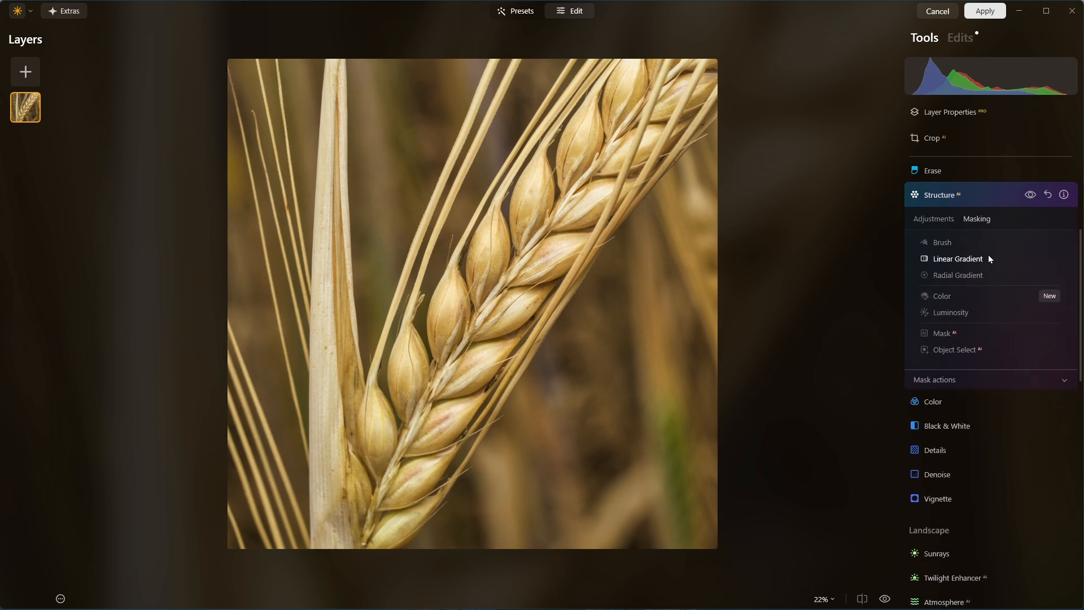
{"action": "left_click", "coordinate": [944, 244]}
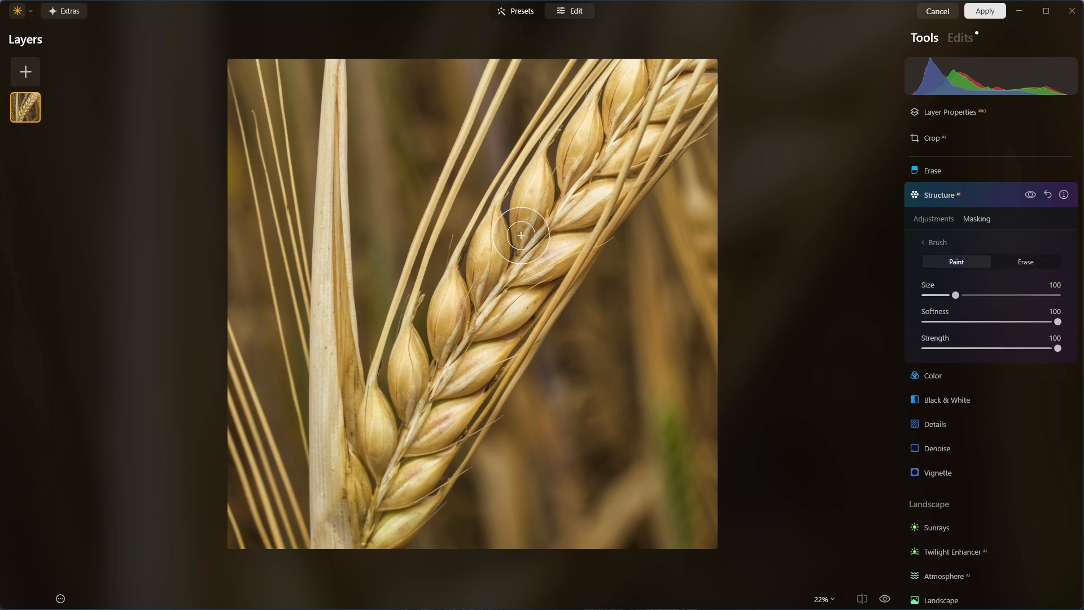
{"action": "key", "text": "bracketright"}
{"action": "key", "text": "bracketright"}
{"action": "key", "text": "bracketright"}
{"action": "key", "text": "bracketright"}
{"action": "key", "text": "bracketright"}
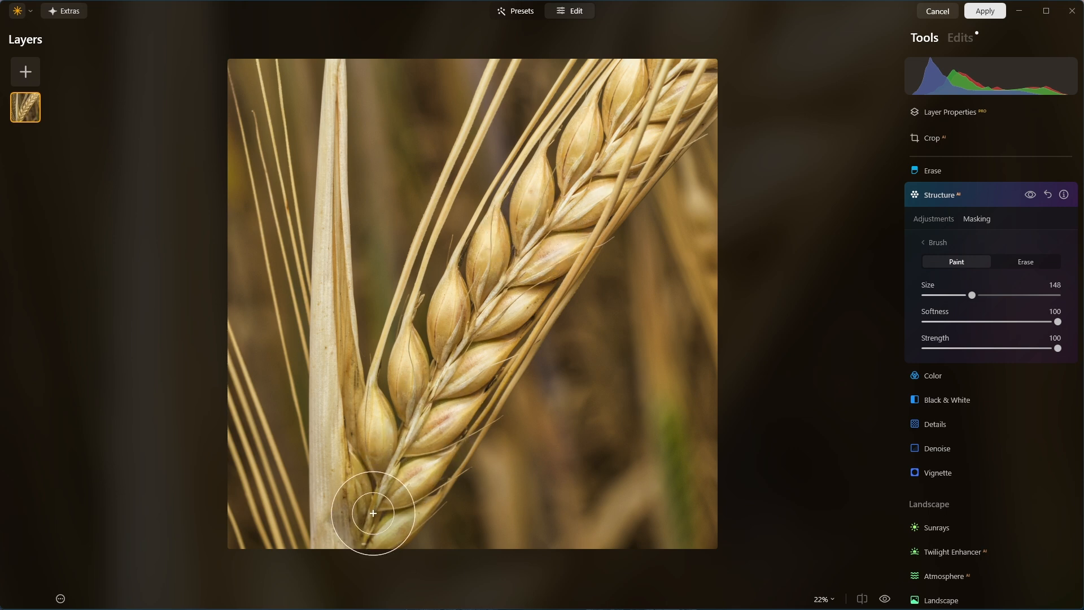
{"action": "mouse_move", "coordinate": [372, 513]}
{"action": "left_mouse_down"}
{"action": "mouse_move", "coordinate": [416, 387]}
{"action": "mouse_move", "coordinate": [503, 263]}
{"action": "mouse_move", "coordinate": [672, 67]}
{"action": "left_mouse_up"}
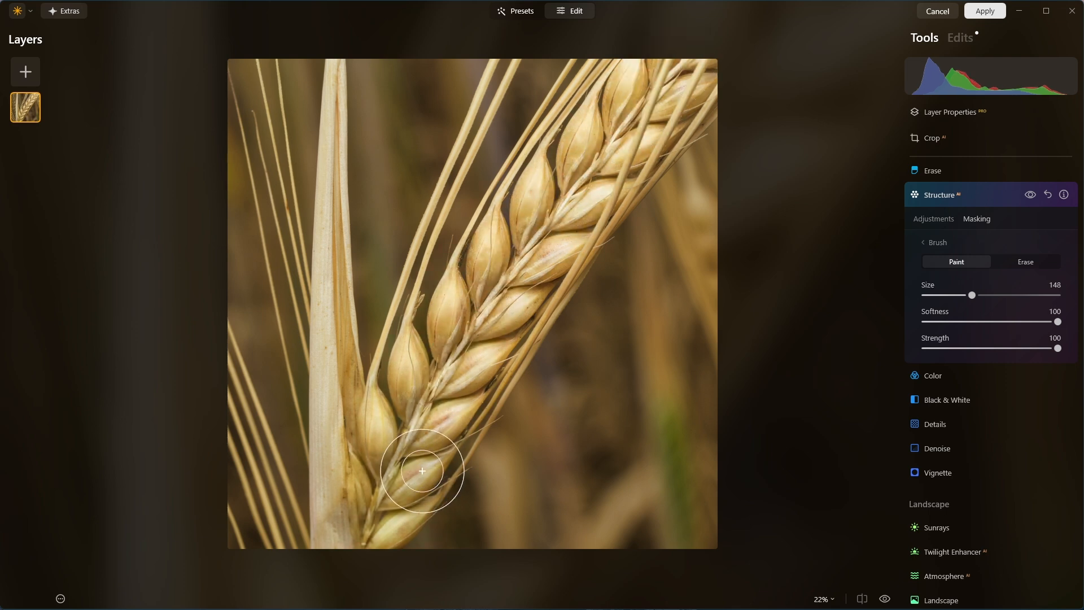
Raise the Structure AI Amount to 52 and compare the photo with and without the effect
{"action": "left_click", "coordinate": [926, 220]}
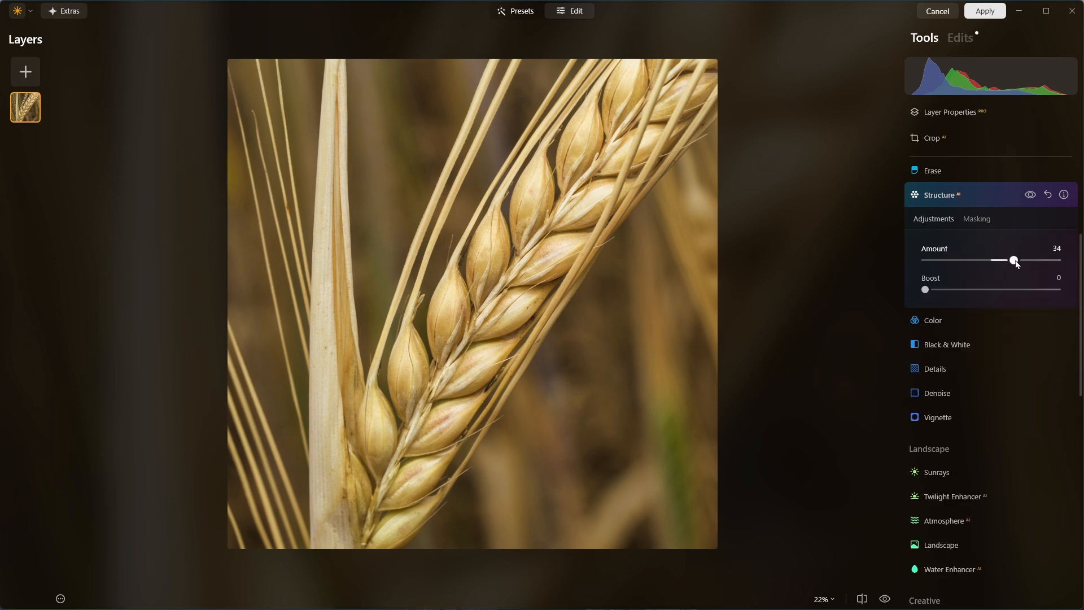
{"action": "mouse_move", "coordinate": [1014, 261]}
{"action": "left_mouse_down"}
{"action": "mouse_move", "coordinate": [1001, 261]}
{"action": "mouse_move", "coordinate": [1025, 261]}
{"action": "left_mouse_up"}
{"action": "left_click", "coordinate": [1030, 195]}
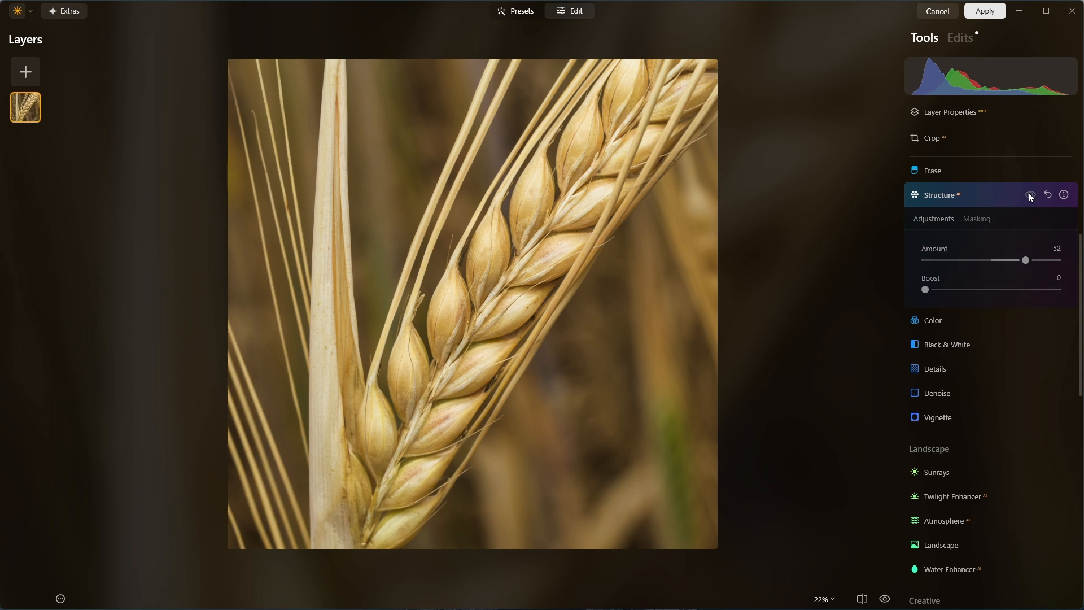
{"action": "left_click", "coordinate": [1030, 195]}
{"action": "left_click", "coordinate": [1030, 195]}
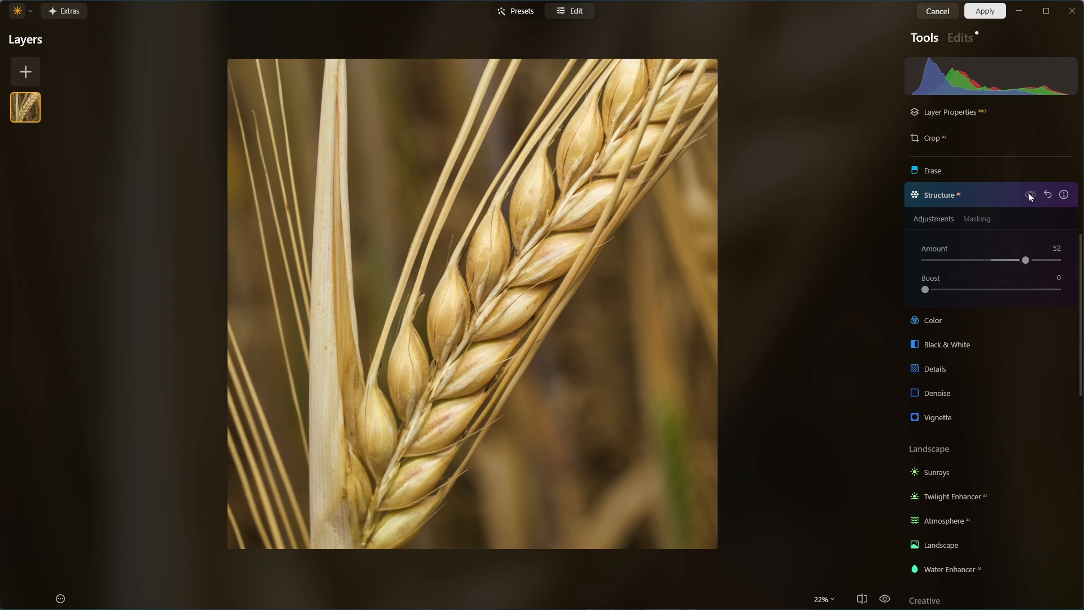
{"action": "left_click", "coordinate": [1030, 195]}
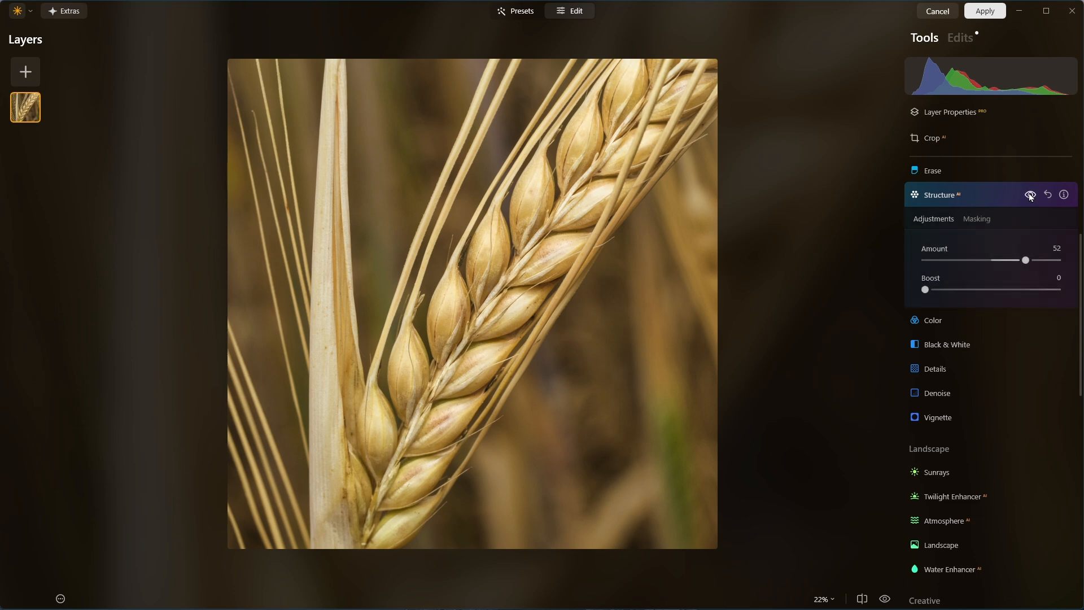
{"action": "left_click", "coordinate": [1030, 195]}
{"action": "left_click", "coordinate": [1030, 195]}
Reduce the Structure AI Amount to 41 and check the effect against the photo without it
{"action": "left_click_drag", "start_coordinate": [1029, 263], "coordinate": [1019, 259]}
{"action": "left_click", "coordinate": [1031, 198]}
{"action": "left_click", "coordinate": [1031, 198]}
{"action": "left_click", "coordinate": [1030, 198]}
{"action": "left_click", "coordinate": [1031, 198]}
{"action": "left_click", "coordinate": [1031, 195]}
{"action": "left_click", "coordinate": [1031, 194]}
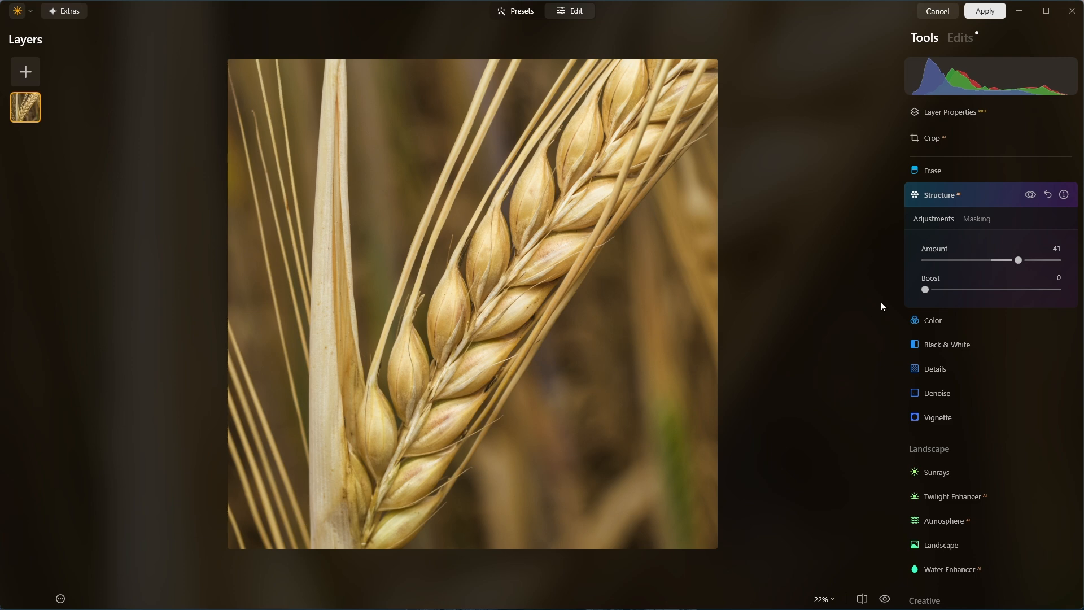
Erase the Structure mask along the lower part of the upright leaf beside the barley head with a size 148 brush
{"action": "left_click", "coordinate": [977, 219]}
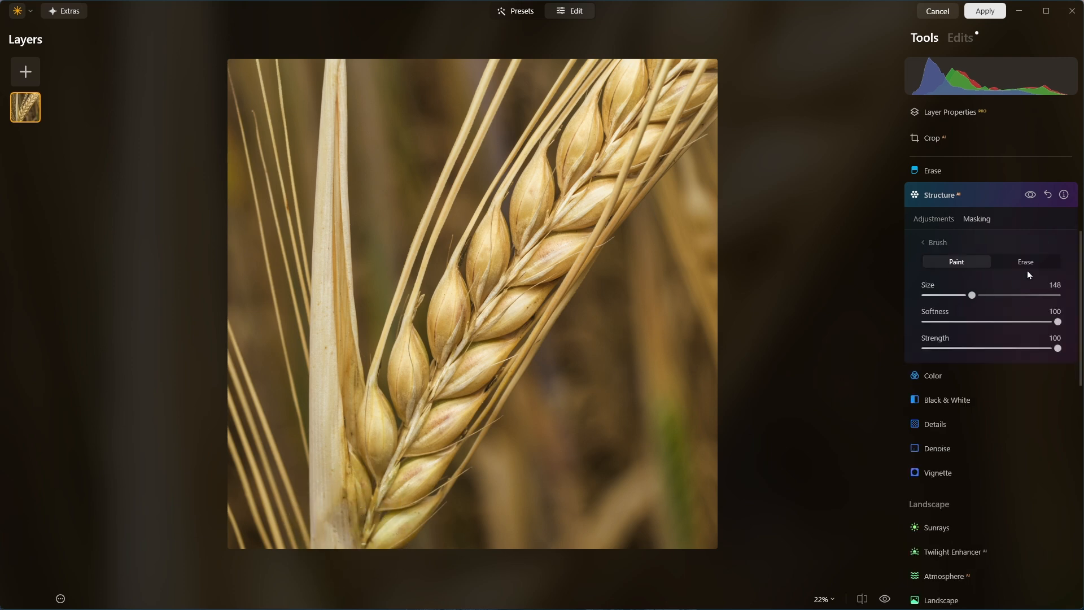
{"action": "left_click", "coordinate": [1010, 266]}
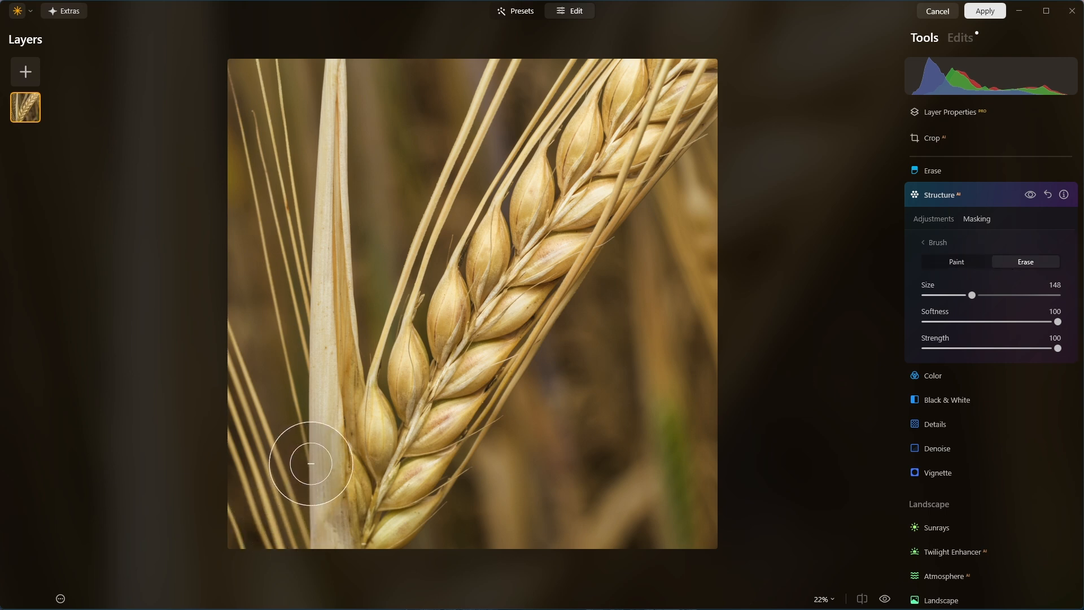
{"action": "left_click_drag", "start_coordinate": [312, 490], "coordinate": [314, 533]}
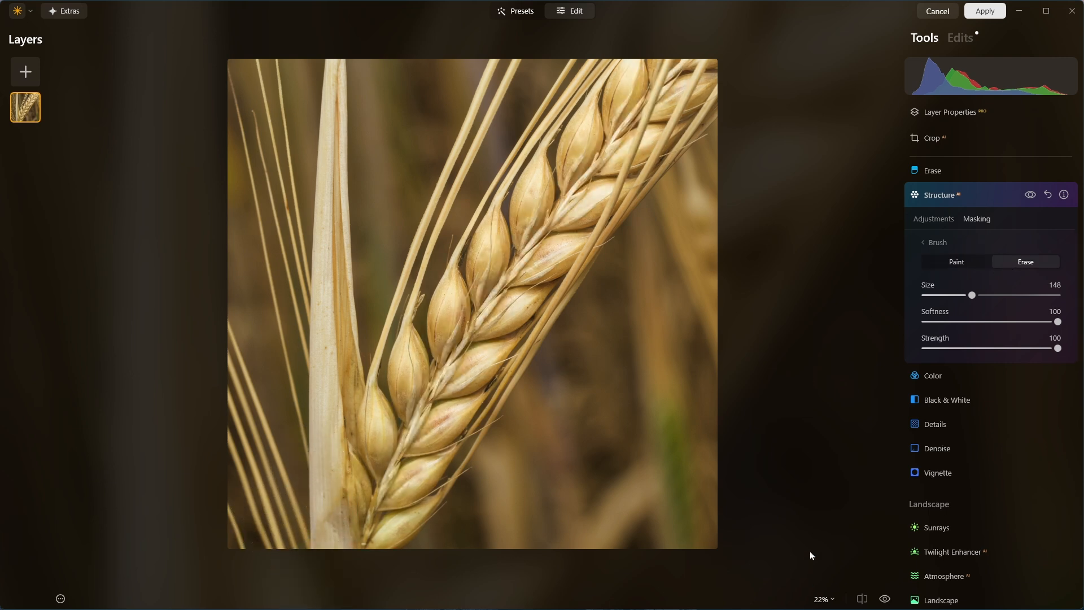
Compare the photo repeatedly with and without the masked Structure effect, and close the Structure tool
{"action": "left_click", "coordinate": [1026, 198]}
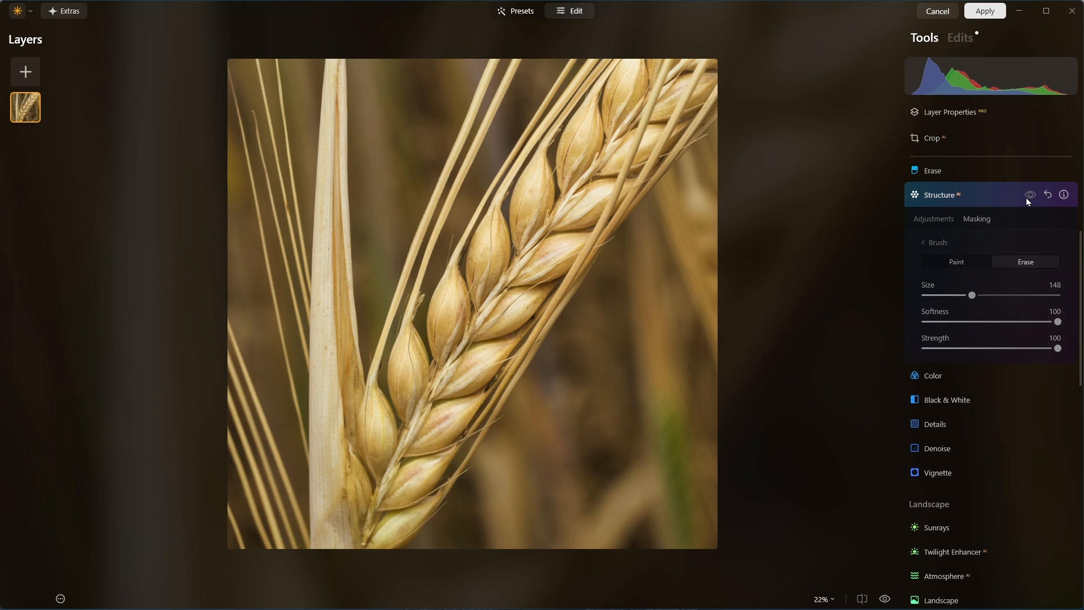
{"action": "left_click", "coordinate": [1026, 198]}
{"action": "left_click", "coordinate": [1026, 198]}
{"action": "left_click", "coordinate": [1029, 195]}
{"action": "left_click", "coordinate": [1028, 196]}
{"action": "left_click", "coordinate": [1028, 196]}
{"action": "left_click", "coordinate": [1026, 197]}
{"action": "left_click", "coordinate": [1027, 197]}
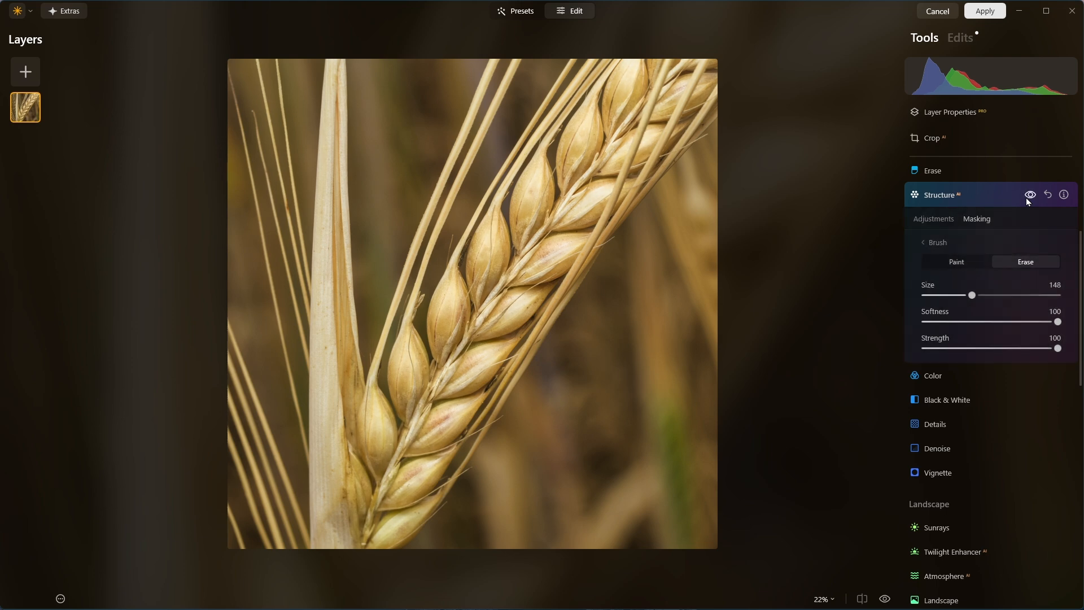
{"action": "left_click", "coordinate": [932, 218]}
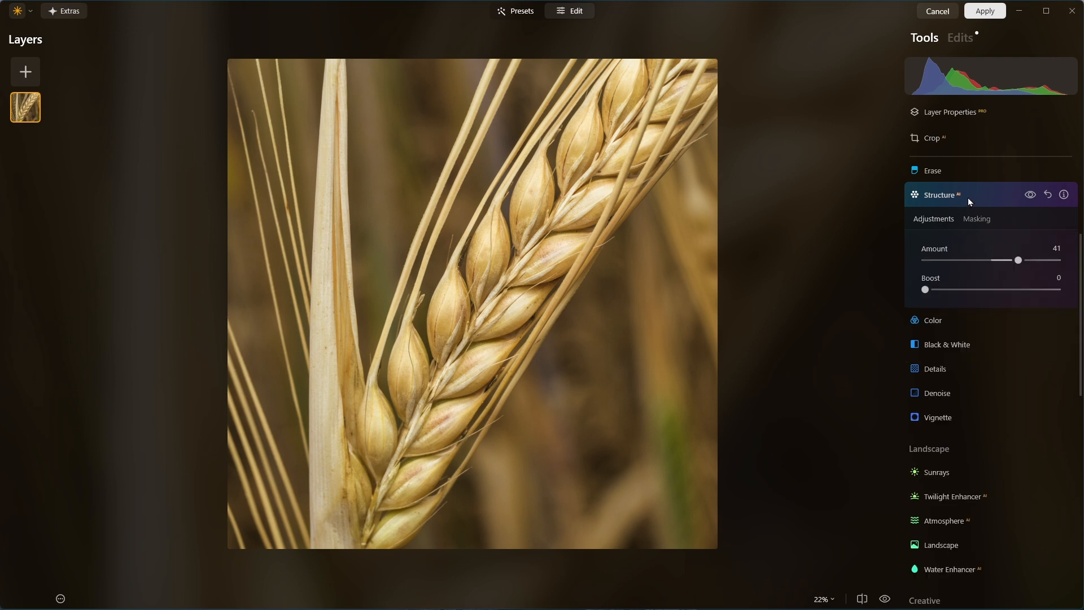
{"action": "left_click", "coordinate": [944, 196]}
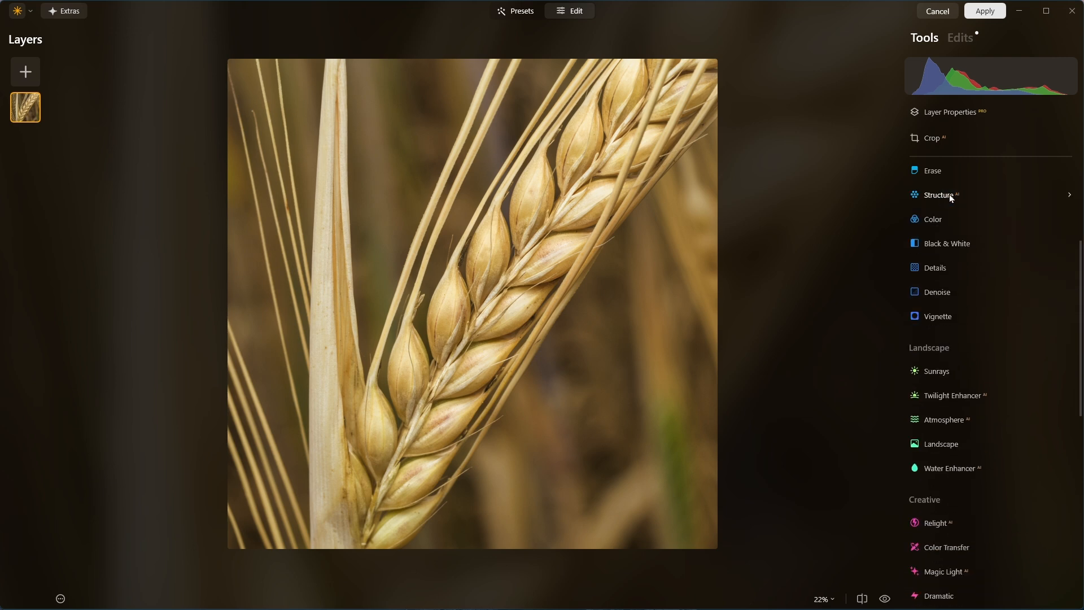
Set Highlights Contrast to 24 in Supercontrast and compare the photo with and without it
{"action": "scroll", "coordinate": [951, 202], "scroll_direction": "down", "scroll_amount": 10}
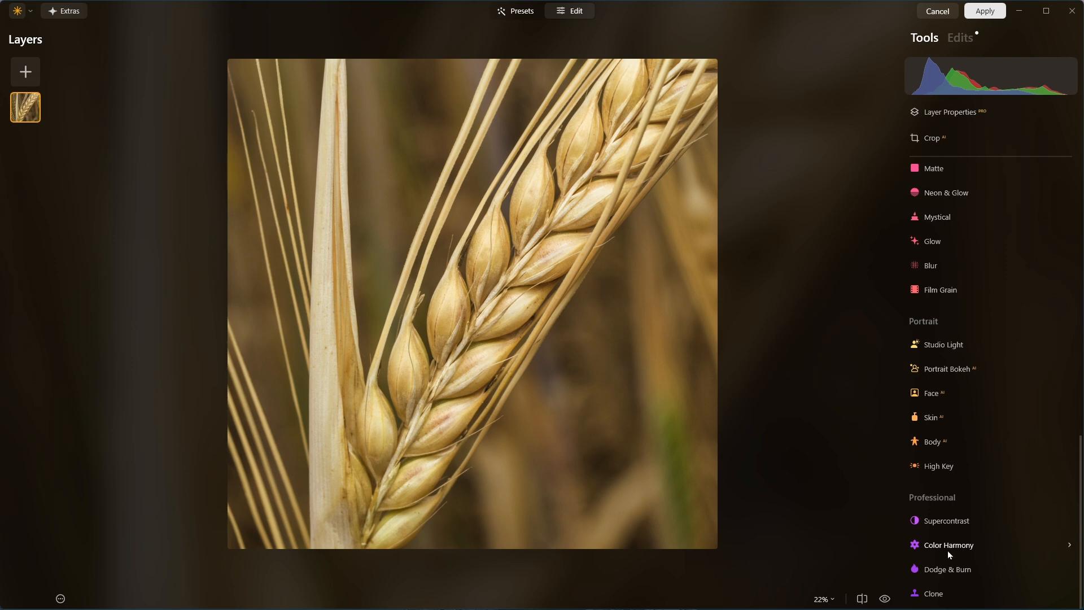
{"action": "left_click", "coordinate": [946, 522]}
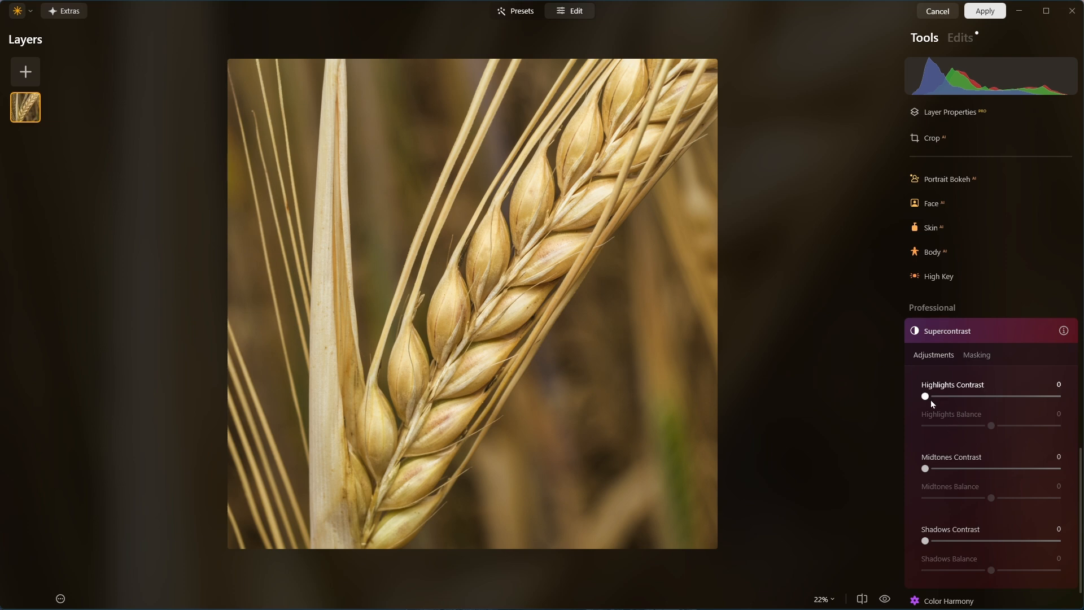
{"action": "left_click_drag", "start_coordinate": [925, 402], "coordinate": [957, 400]}
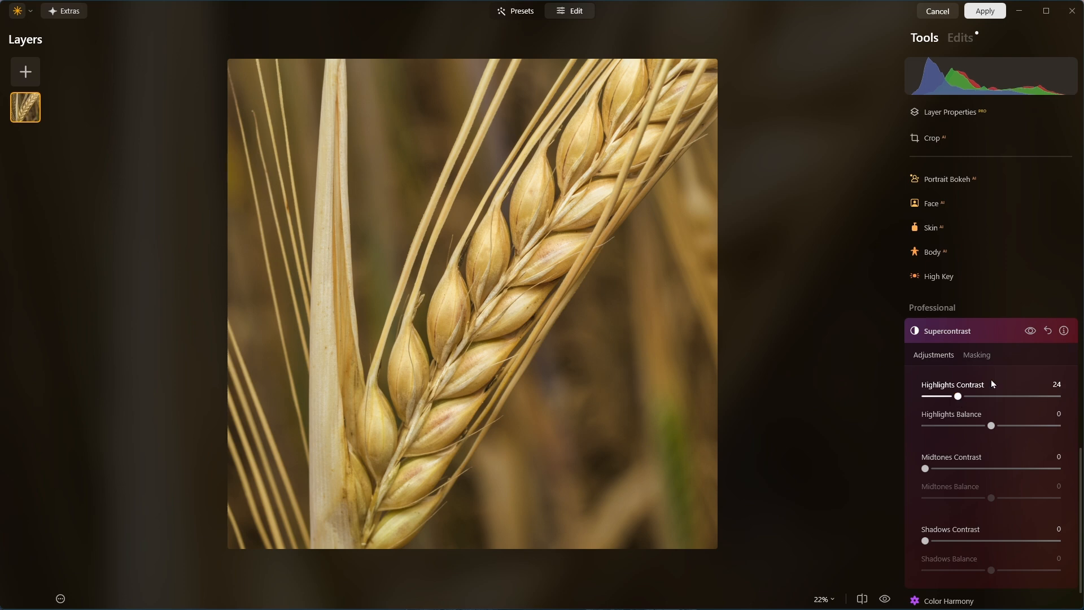
{"action": "left_click", "coordinate": [1030, 331]}
{"action": "left_click", "coordinate": [1030, 331]}
{"action": "left_click", "coordinate": [1030, 330]}
{"action": "left_click", "coordinate": [1035, 333]}
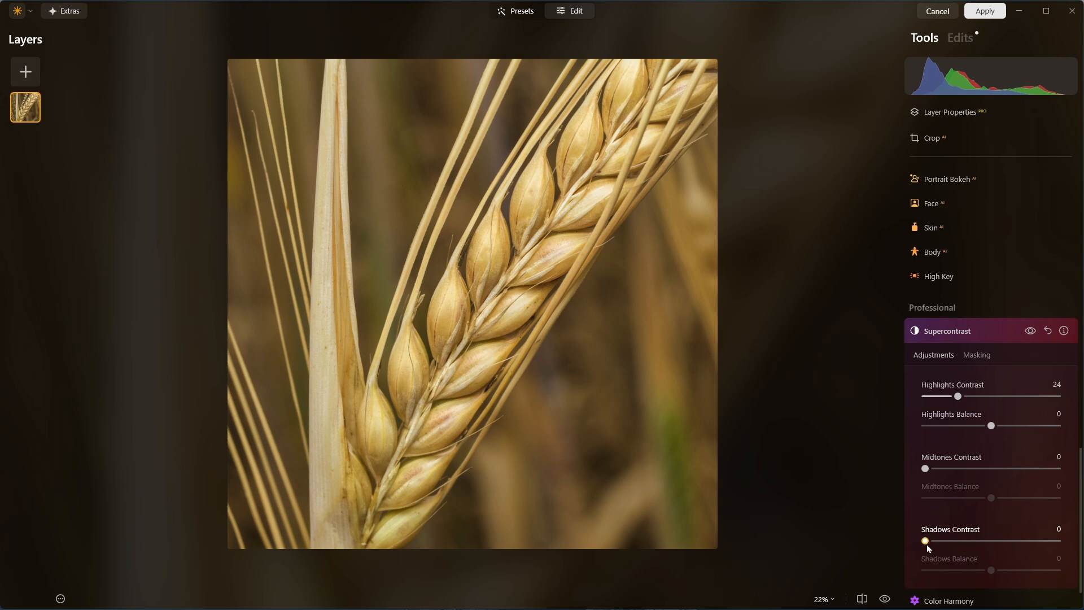
Set the Supercontrast Shadows Contrast to 11, compare the photo with and without the effect, and close the tool
{"action": "mouse_move", "coordinate": [926, 544]}
{"action": "left_mouse_down"}
{"action": "mouse_move", "coordinate": [958, 541]}
{"action": "mouse_move", "coordinate": [940, 542]}
{"action": "left_mouse_up"}
{"action": "left_click", "coordinate": [1028, 336]}
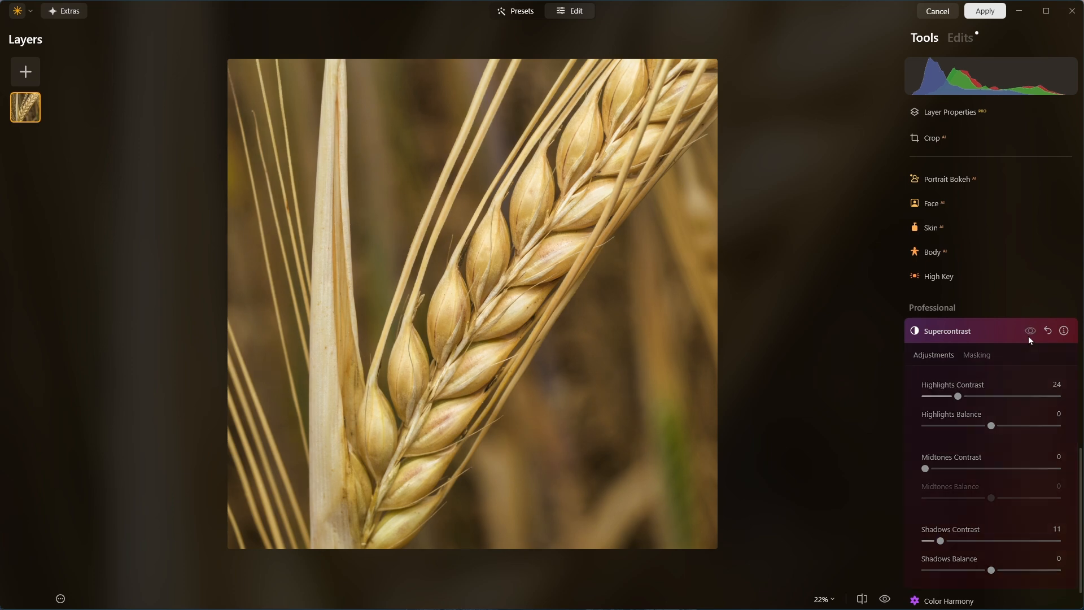
{"action": "left_click", "coordinate": [1027, 337]}
{"action": "left_click", "coordinate": [1028, 336]}
{"action": "left_click", "coordinate": [1028, 336]}
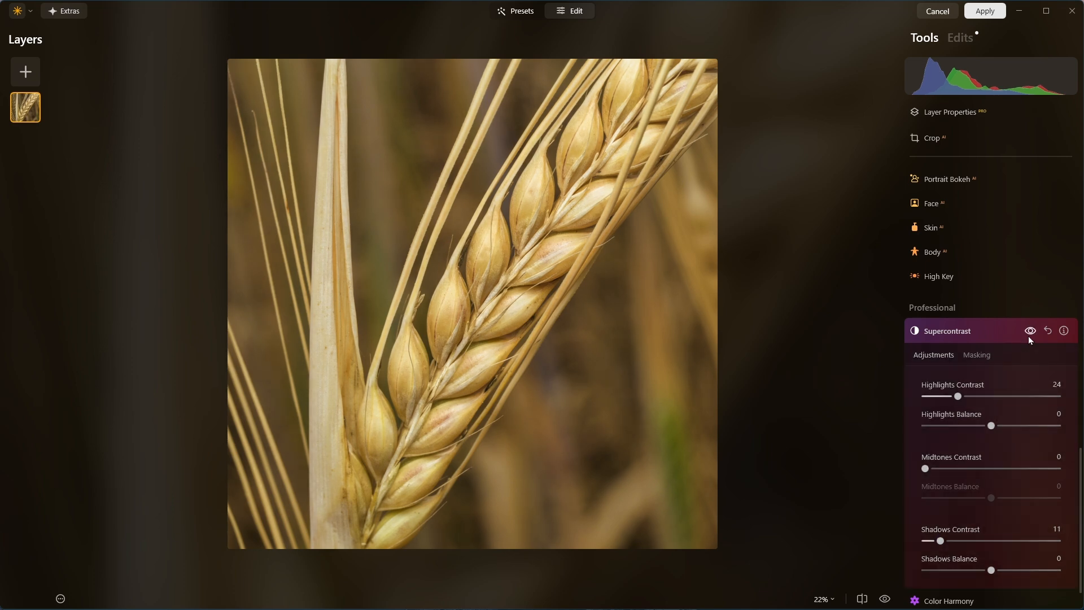
{"action": "left_click", "coordinate": [1028, 337]}
{"action": "left_click", "coordinate": [1028, 337]}
{"action": "left_click", "coordinate": [947, 331]}
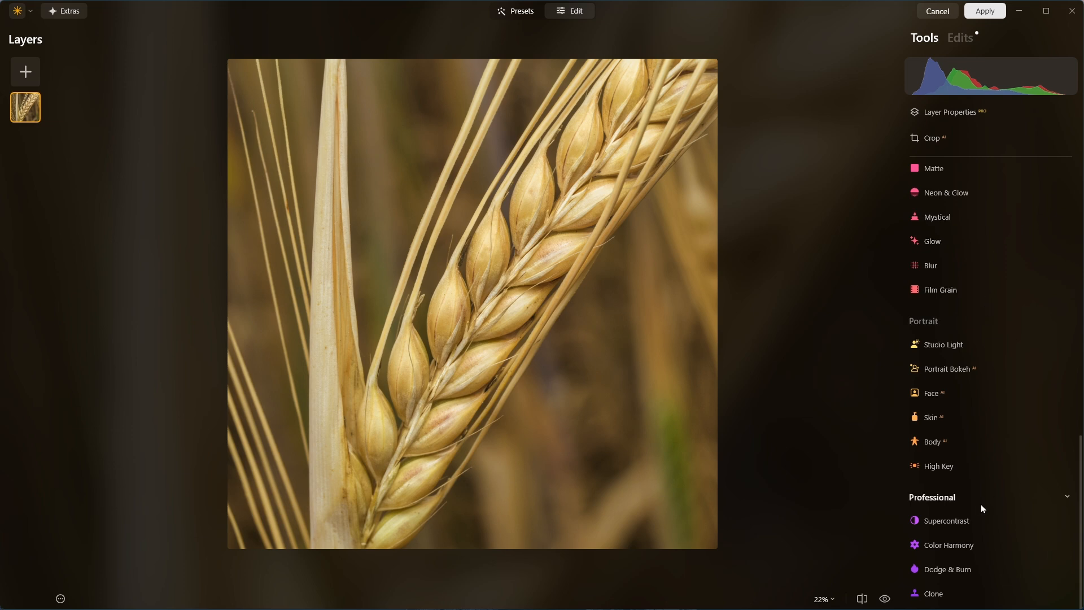
Cool the photo with a Color Harmony Warmth of -33, comparing it with and without the effect, and close the tool
{"action": "left_click", "coordinate": [947, 545]}
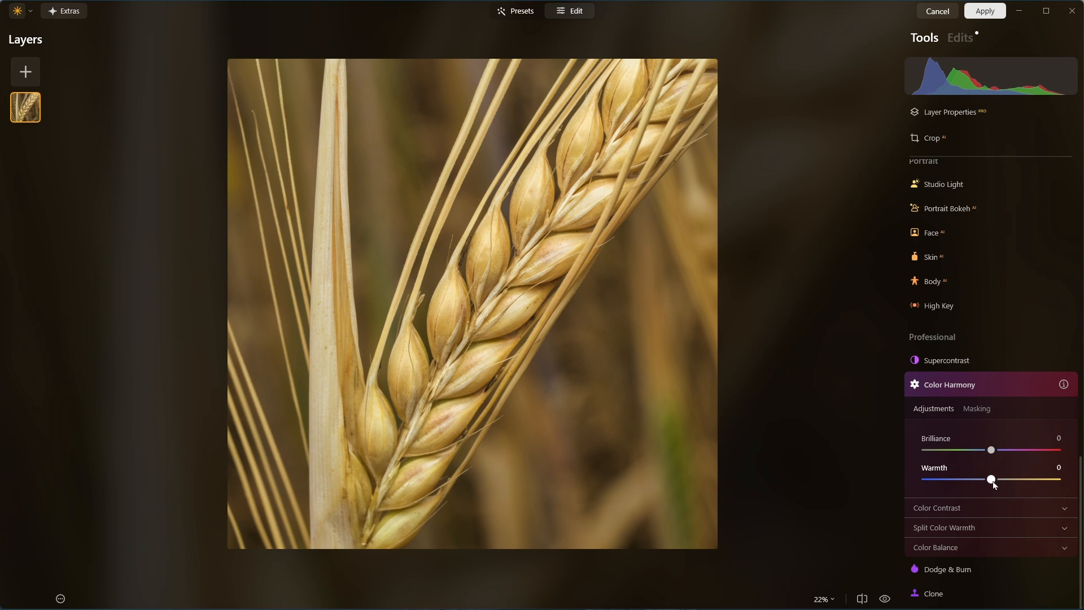
{"action": "left_click_drag", "start_coordinate": [992, 481], "coordinate": [966, 481]}
{"action": "left_click", "coordinate": [1030, 387]}
{"action": "left_click", "coordinate": [1031, 386]}
{"action": "left_click", "coordinate": [1031, 386]}
{"action": "left_click", "coordinate": [1031, 386]}
{"action": "left_click_drag", "start_coordinate": [964, 480], "coordinate": [969, 479]}
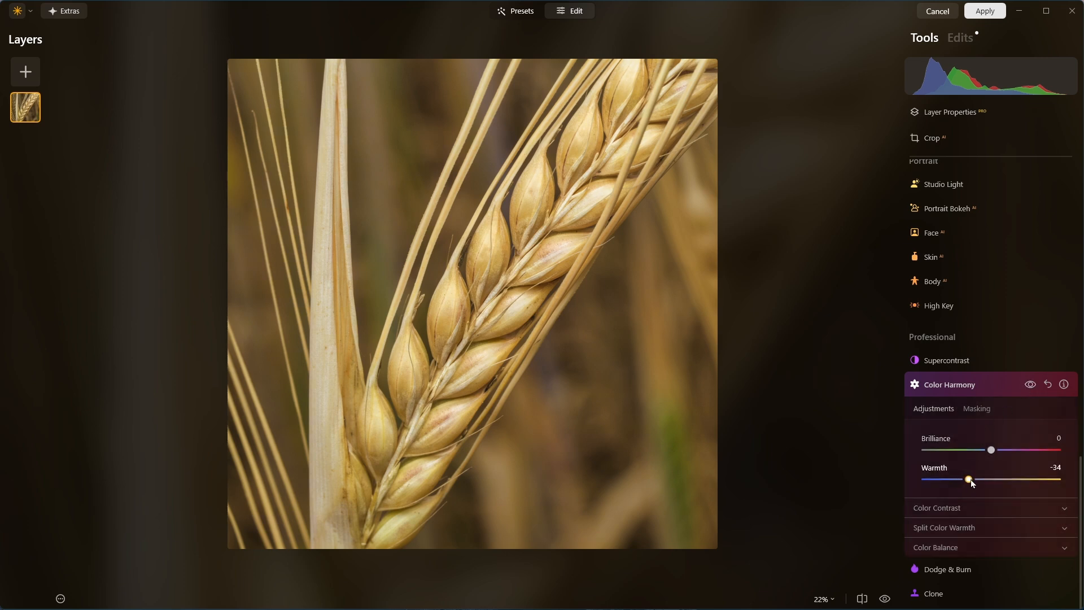
{"action": "left_click", "coordinate": [1031, 386]}
{"action": "left_click", "coordinate": [1030, 386]}
{"action": "left_click", "coordinate": [1030, 386]}
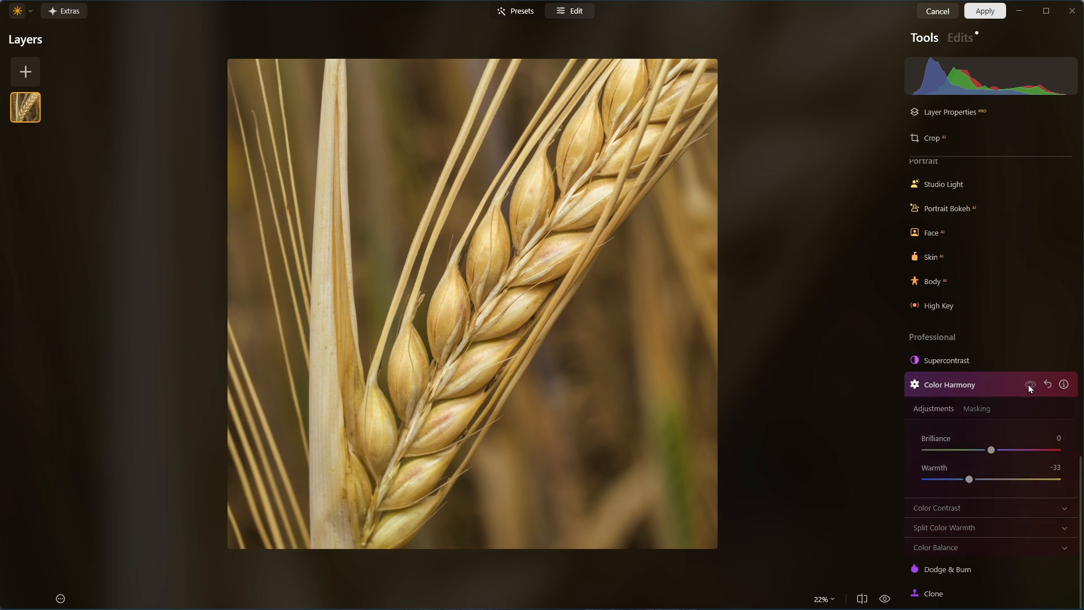
{"action": "left_click", "coordinate": [1031, 386]}
{"action": "left_click", "coordinate": [1030, 385]}
{"action": "left_click", "coordinate": [1030, 385]}
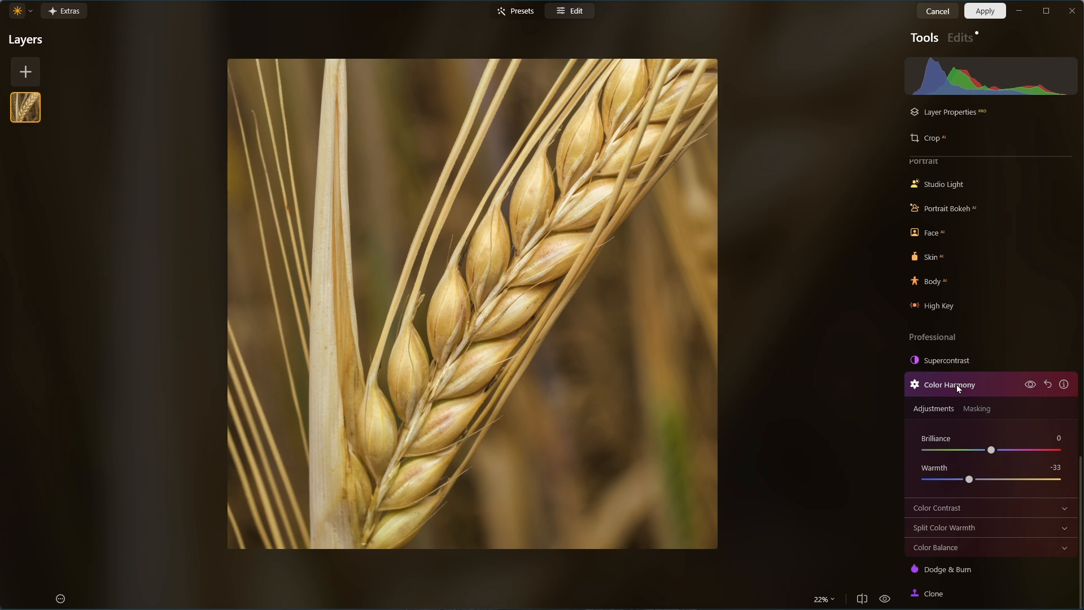
{"action": "left_click", "coordinate": [956, 384]}
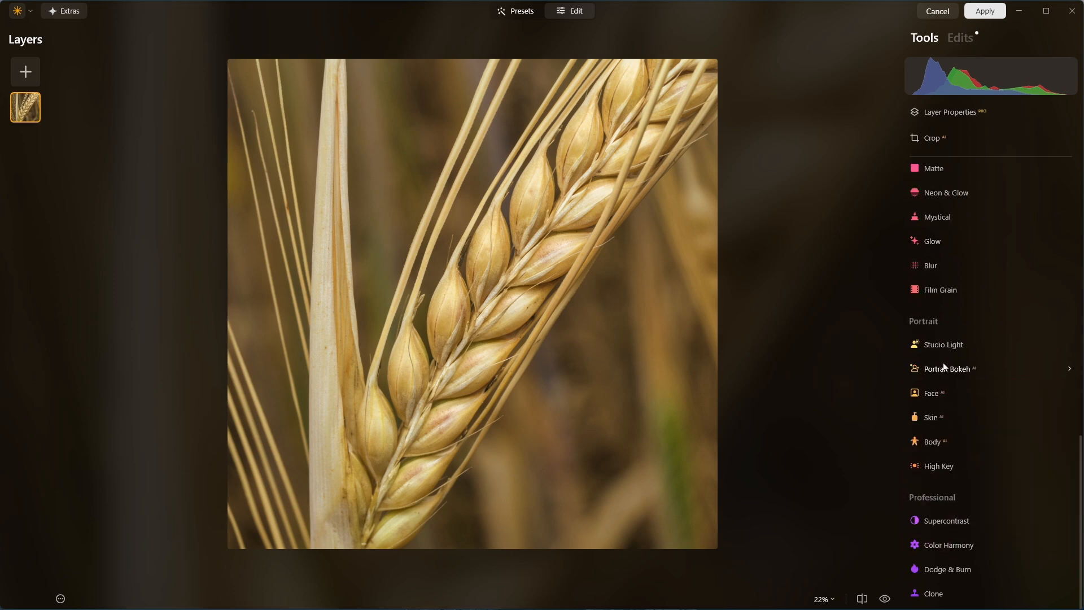
Add an Orton Effect Soft glow to the photo with the Glow Amount at 20
{"action": "scroll", "coordinate": [990, 289], "scroll_direction": "up", "scroll_amount": 1}
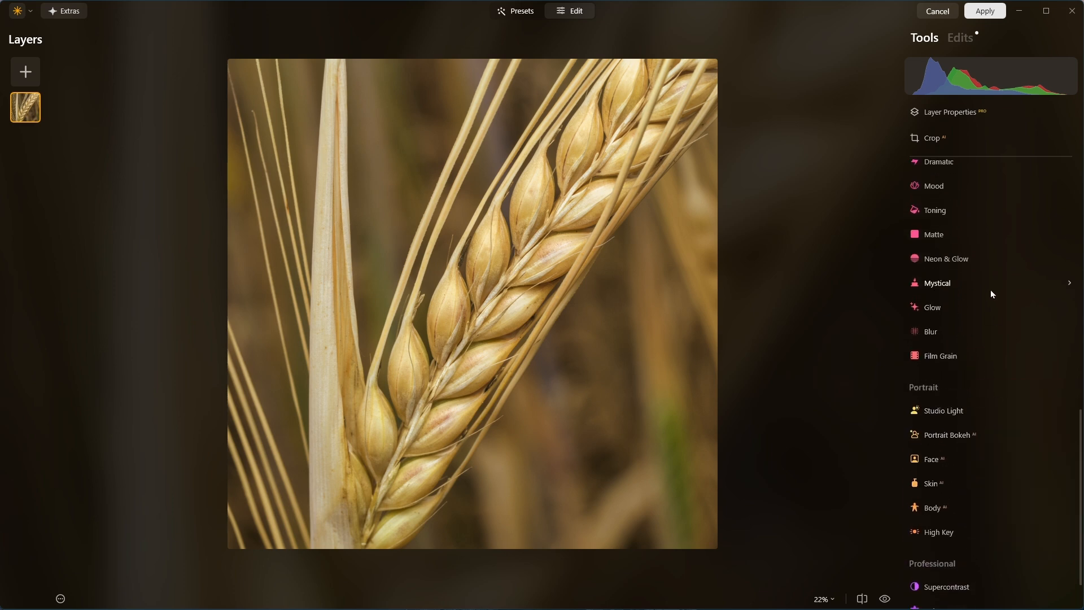
{"action": "left_click", "coordinate": [949, 310]}
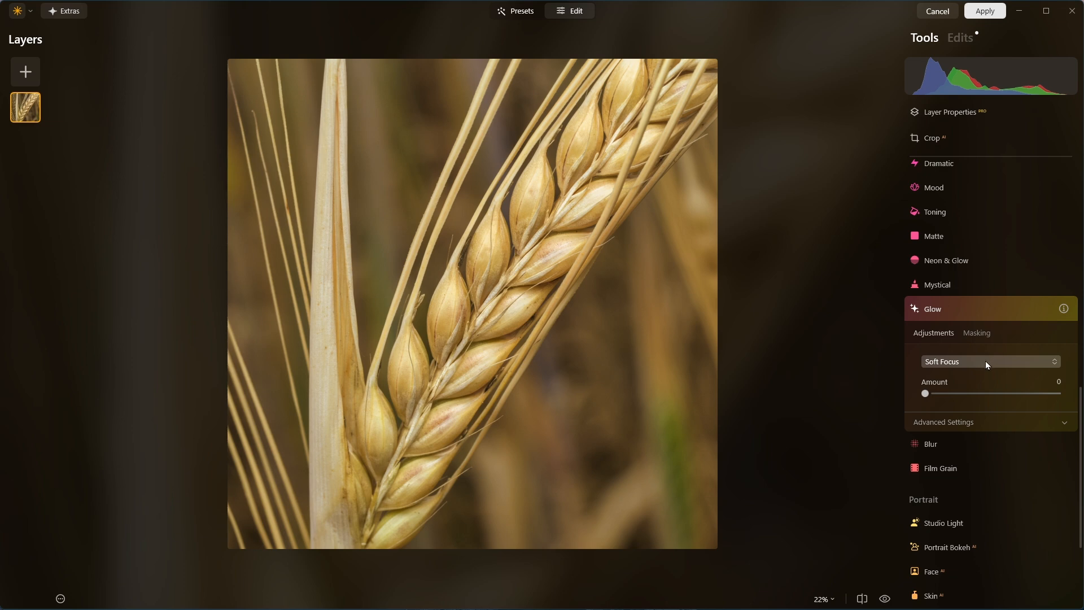
{"action": "left_click", "coordinate": [970, 366]}
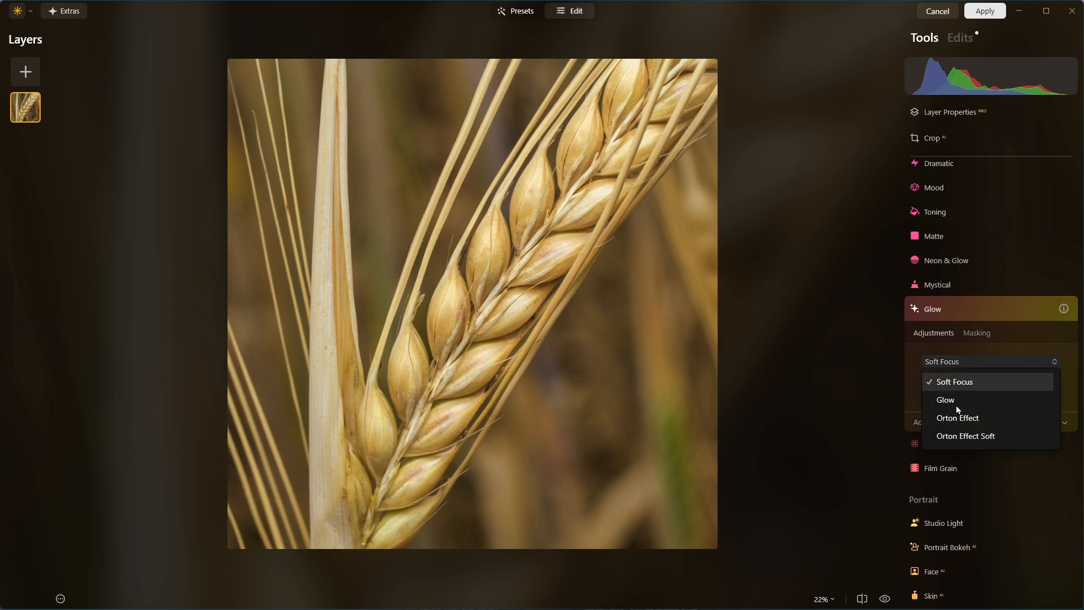
{"action": "left_click", "coordinate": [951, 439]}
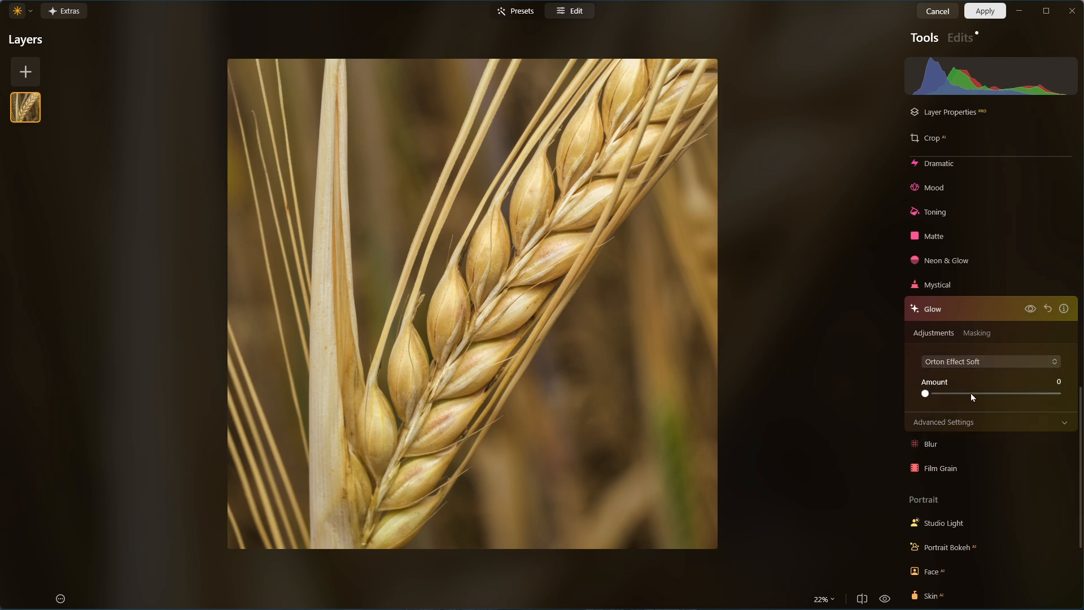
{"action": "left_click", "coordinate": [951, 424]}
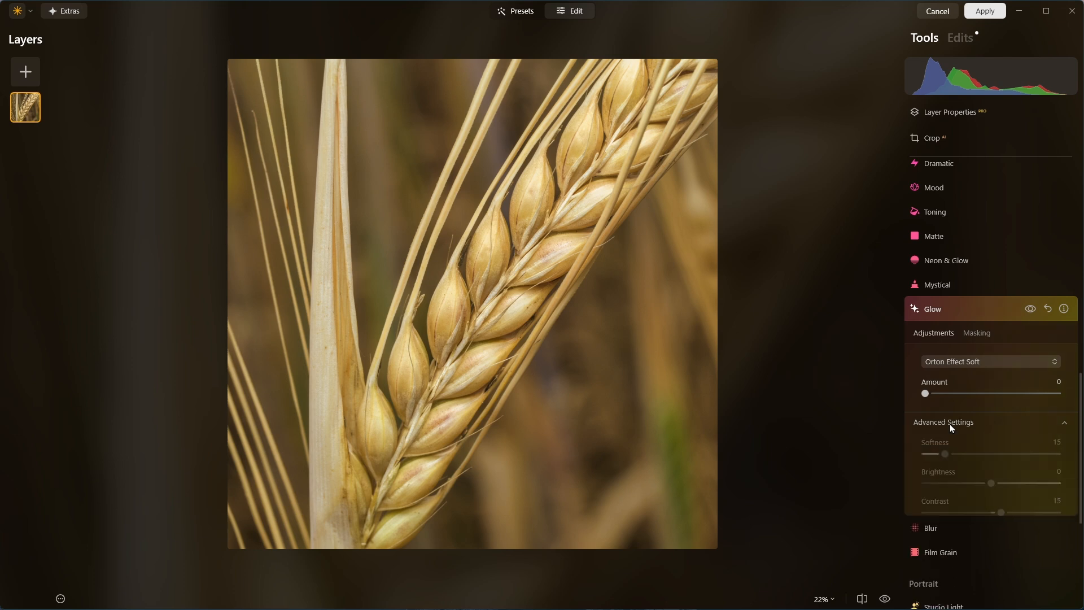
{"action": "left_click_drag", "start_coordinate": [925, 393], "coordinate": [953, 390]}
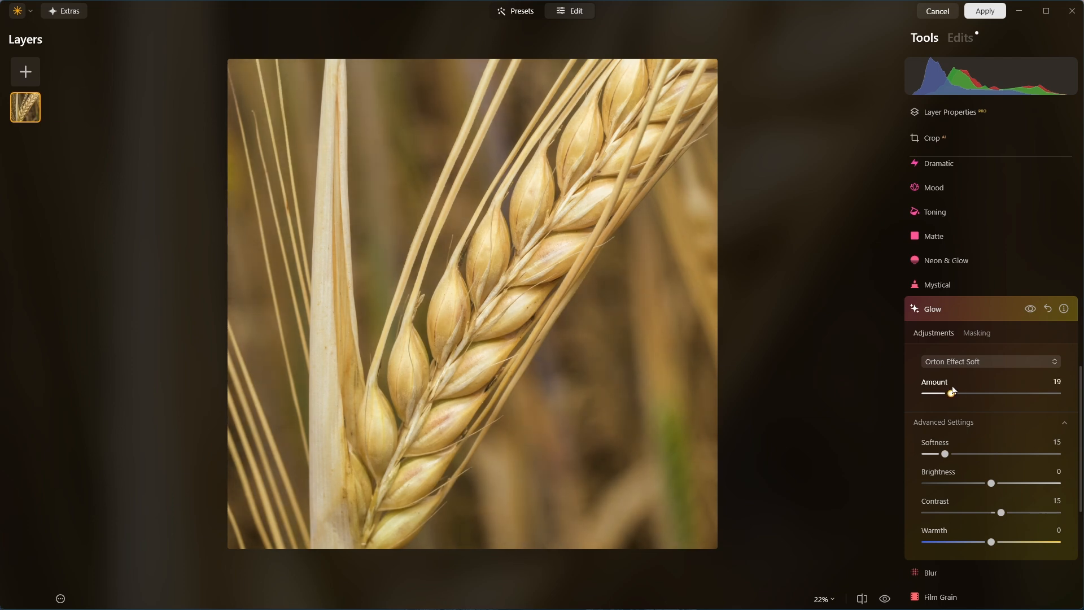
{"action": "mouse_move", "coordinate": [953, 389]}
{"action": "left_mouse_down"}
{"action": "mouse_move", "coordinate": [968, 388]}
{"action": "mouse_move", "coordinate": [954, 386]}
{"action": "left_mouse_up"}
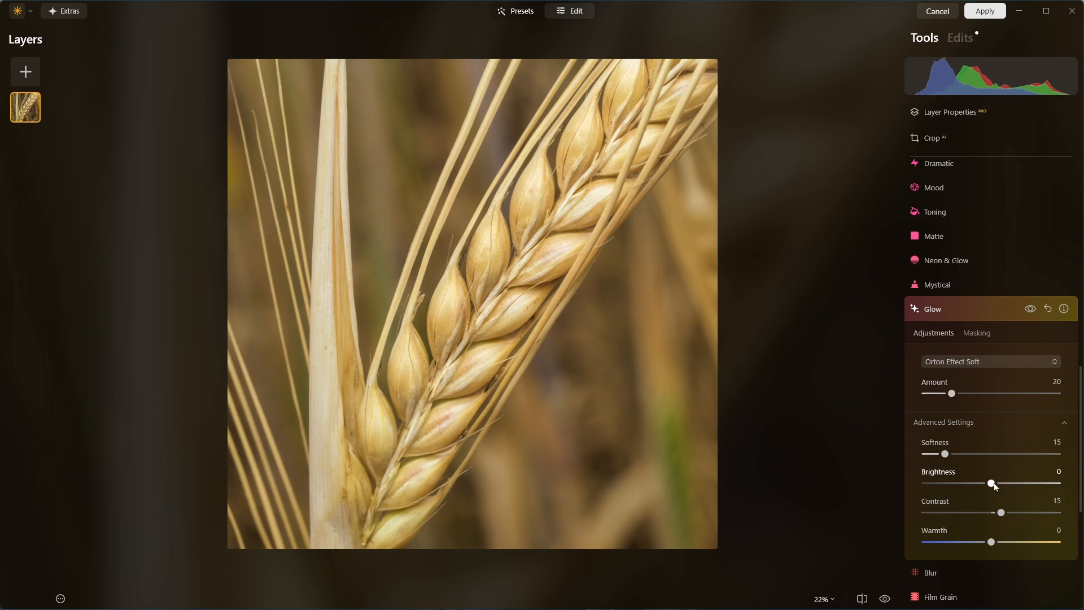
Set the Glow Brightness to -39 and Contrast to 26, compare the photo with and without the effect, and close the tool
{"action": "left_click_drag", "start_coordinate": [990, 484], "coordinate": [1009, 510]}
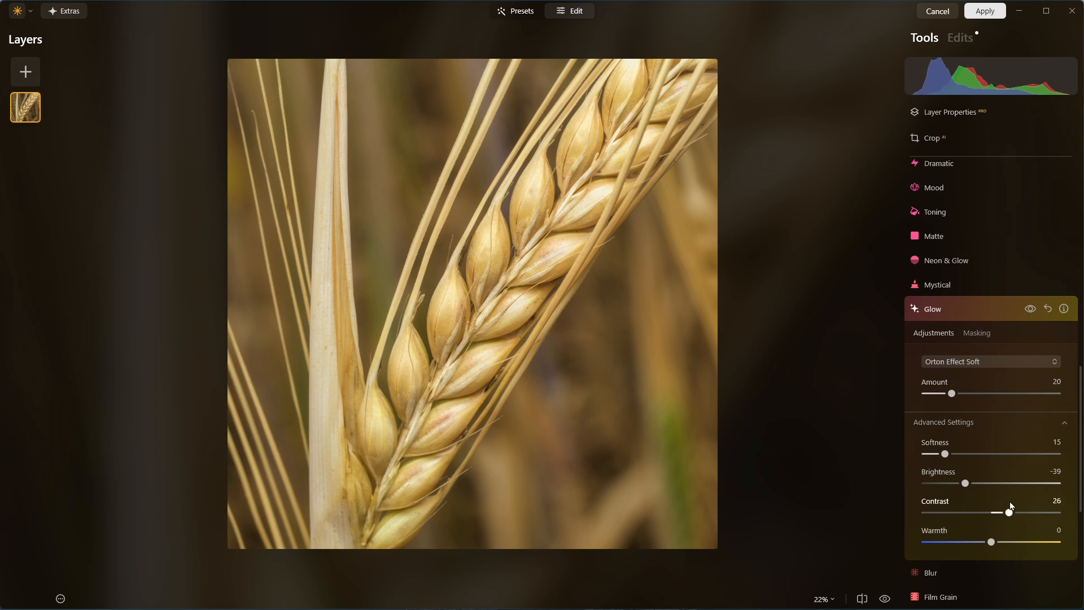
{"action": "left_click", "coordinate": [1032, 311]}
{"action": "left_click", "coordinate": [1032, 311]}
{"action": "left_click", "coordinate": [1031, 311]}
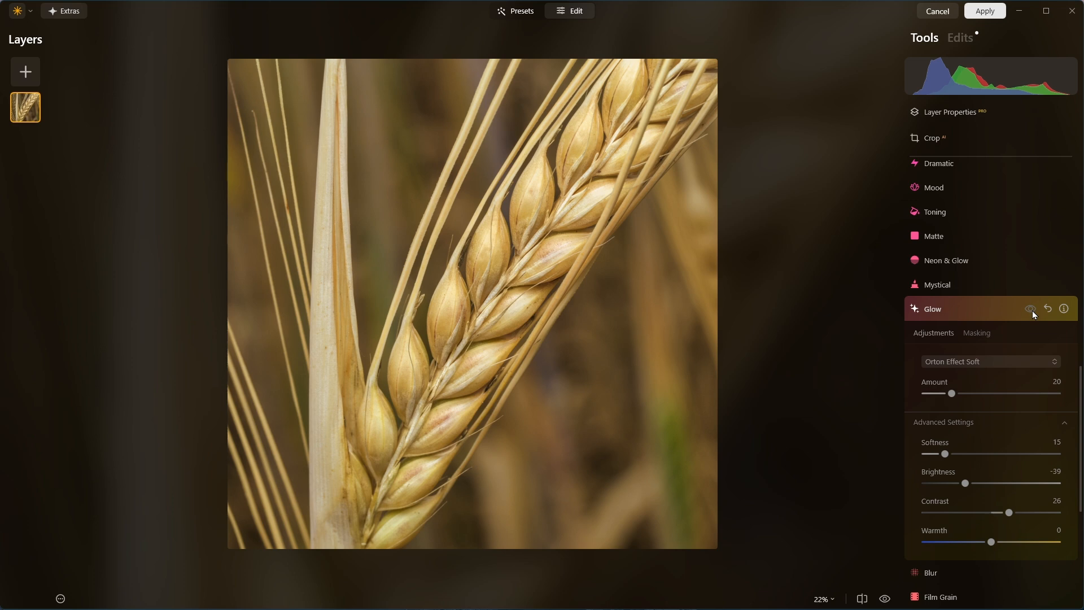
{"action": "left_click", "coordinate": [1032, 310]}
{"action": "left_click", "coordinate": [1032, 310]}
{"action": "left_click", "coordinate": [1032, 310]}
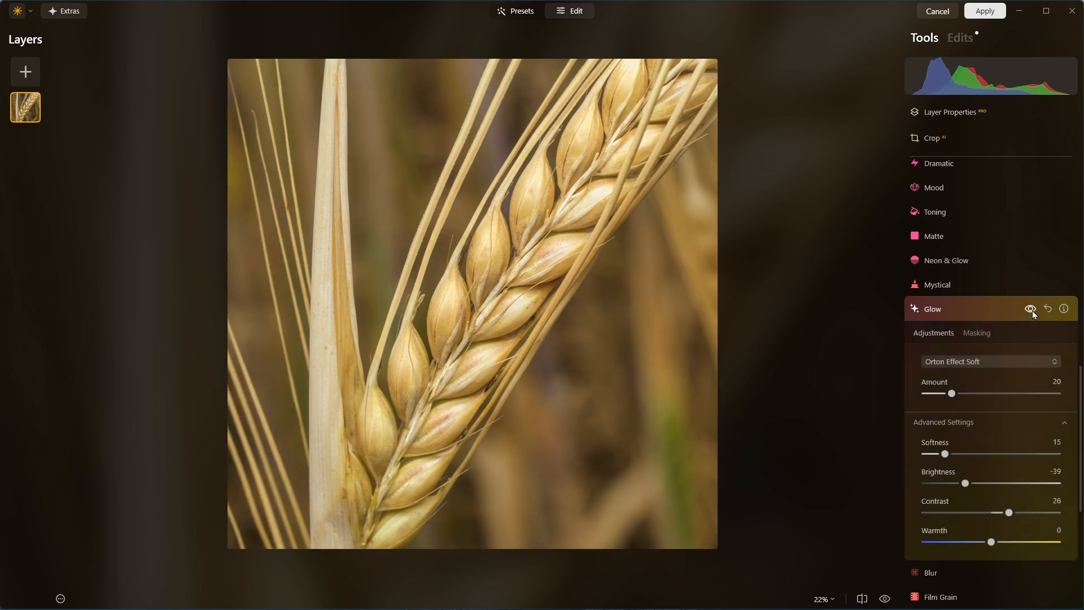
{"action": "left_click", "coordinate": [968, 308]}
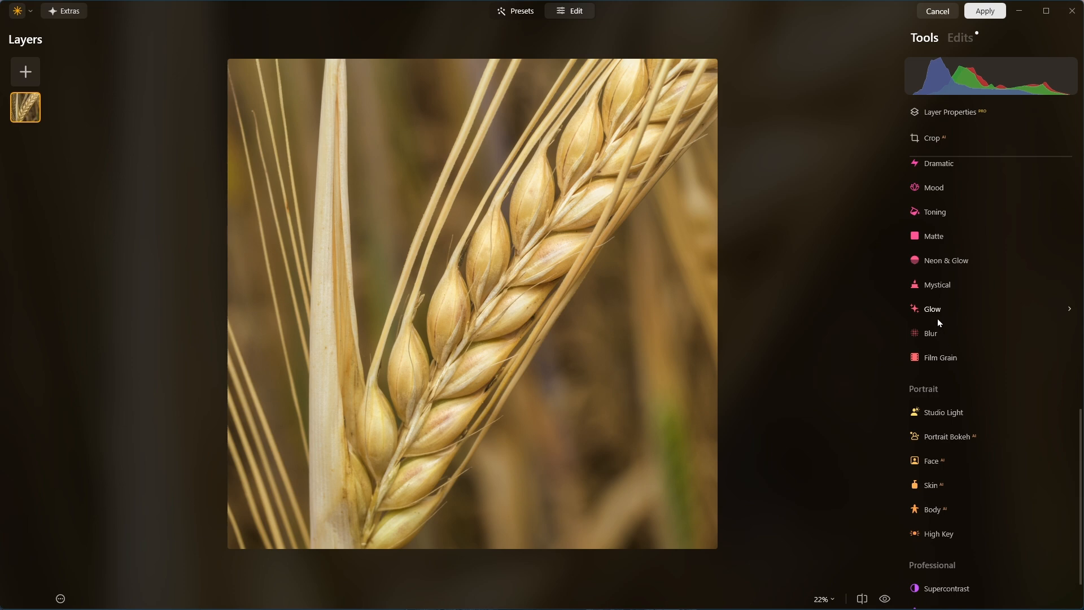
Boost the photo's Large Details to 36 with the Details tool
{"action": "scroll", "coordinate": [937, 319], "scroll_direction": "up", "scroll_amount": 4}
{"action": "scroll", "coordinate": [957, 328], "scroll_direction": "up", "scroll_amount": 5}
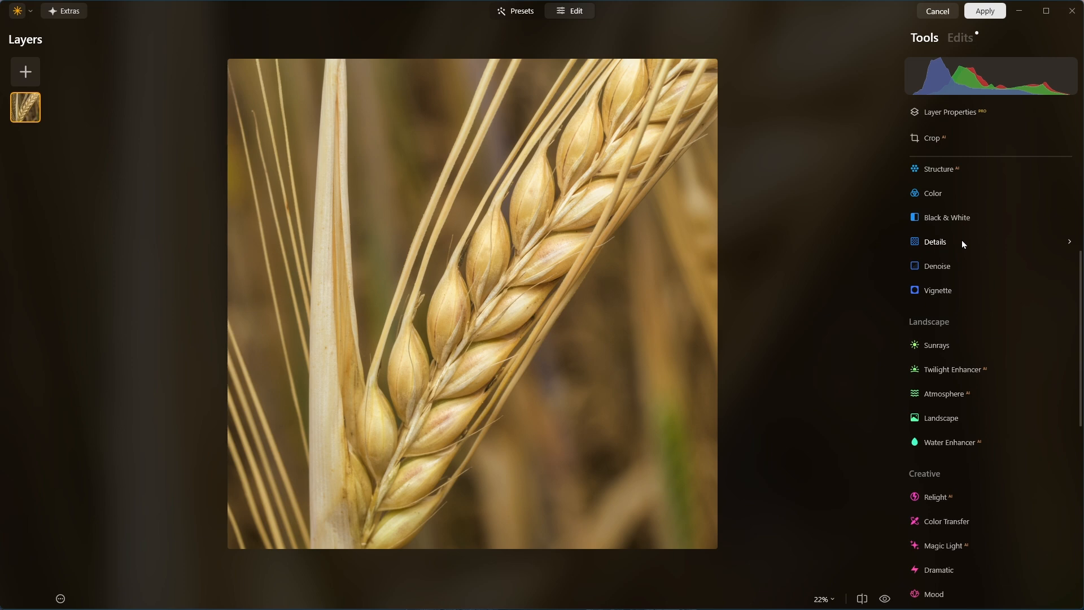
{"action": "scroll", "coordinate": [958, 229], "scroll_direction": "up", "scroll_amount": 2}
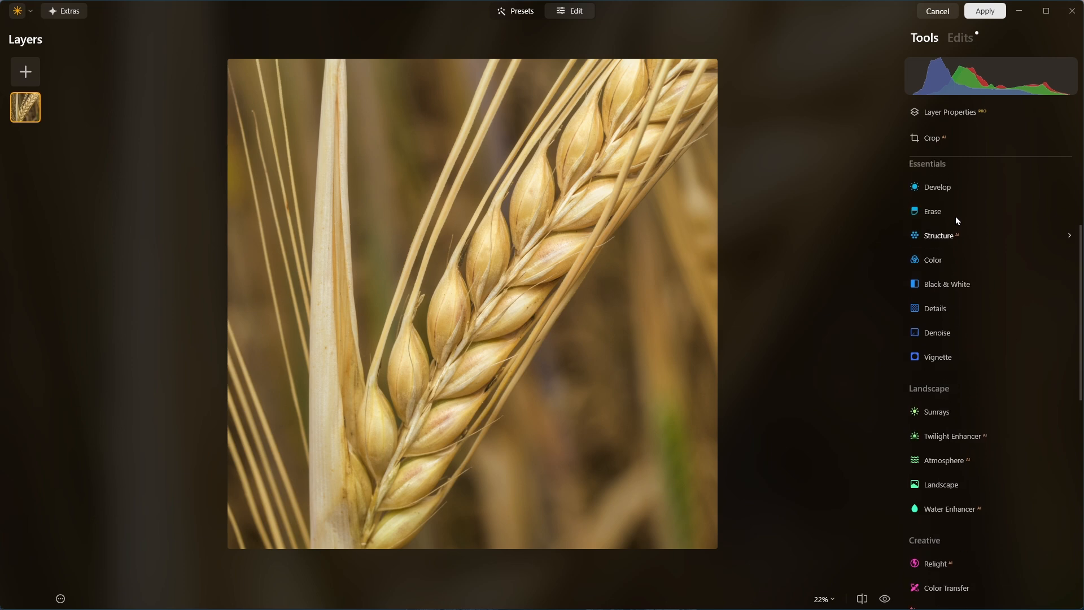
{"action": "left_click", "coordinate": [955, 309]}
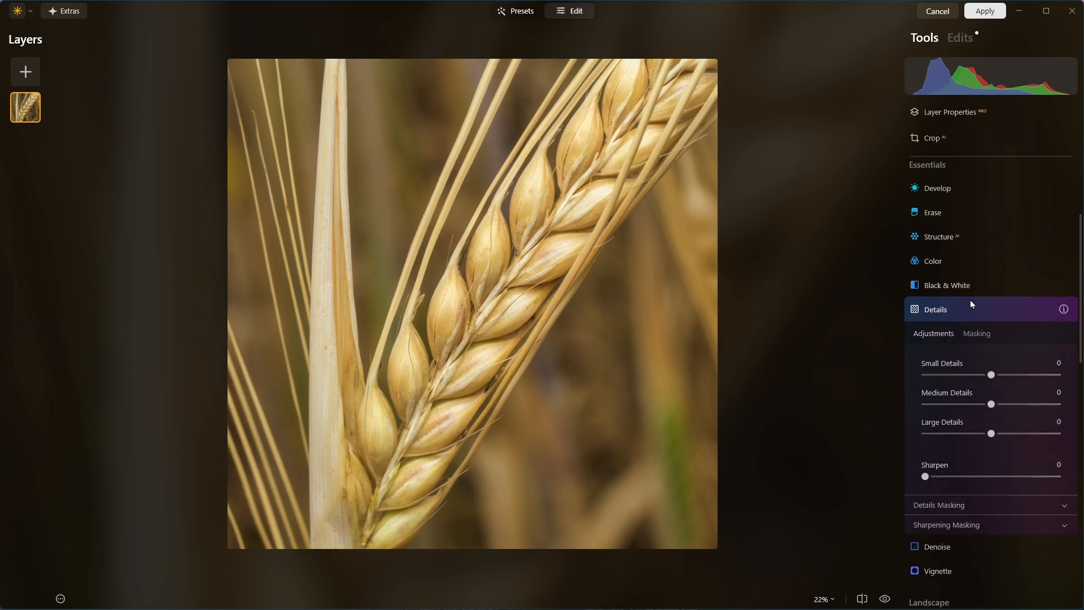
{"action": "scroll", "coordinate": [960, 302], "scroll_direction": "down", "scroll_amount": 2}
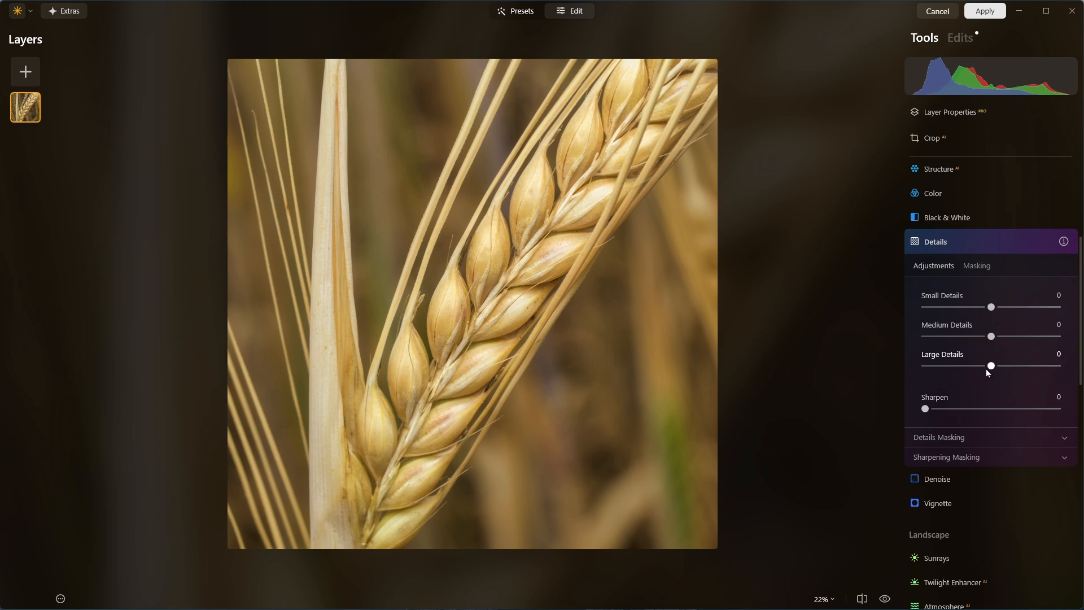
{"action": "left_click_drag", "start_coordinate": [993, 369], "coordinate": [1016, 373]}
Compare the photo repeatedly with and without the Details effect, and close the Details tool
{"action": "left_click", "coordinate": [1030, 243]}
{"action": "left_click", "coordinate": [1030, 242]}
{"action": "left_click", "coordinate": [1030, 242]}
{"action": "left_click", "coordinate": [1030, 243]}
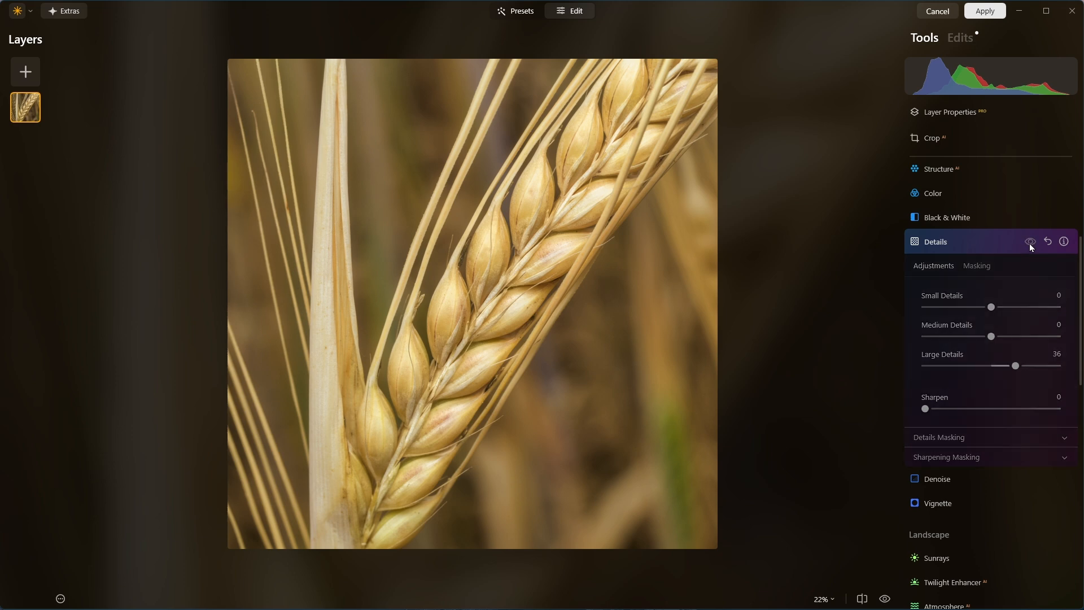
{"action": "left_click", "coordinate": [1030, 242]}
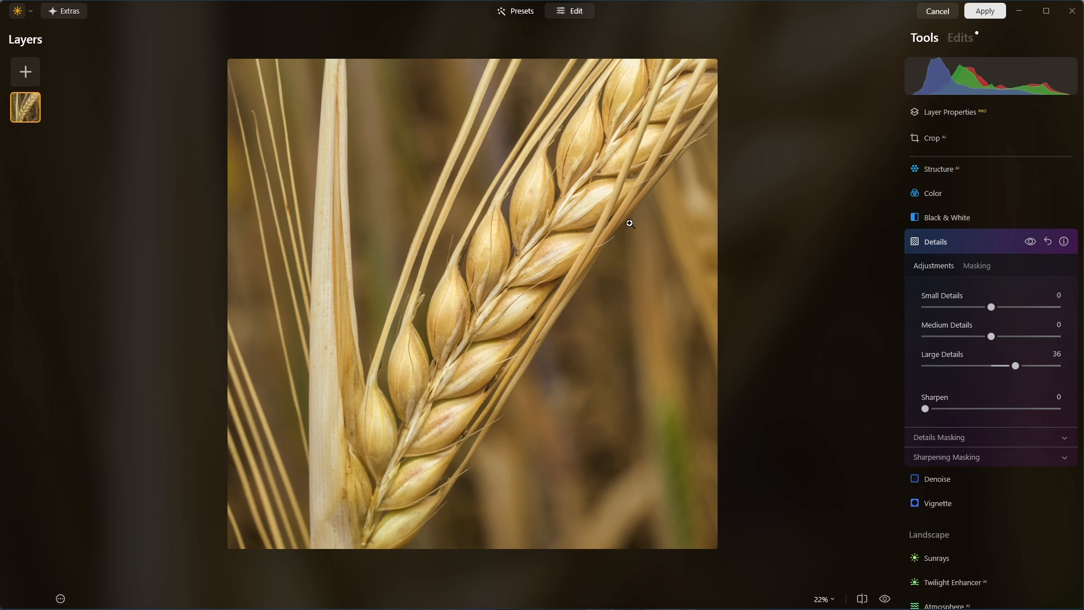
{"action": "left_click", "coordinate": [945, 243]}
Apply a Matte effect to the photo with an Amount of 23 and a Fade of 39
{"action": "scroll", "coordinate": [974, 377], "scroll_direction": "down", "scroll_amount": 5}
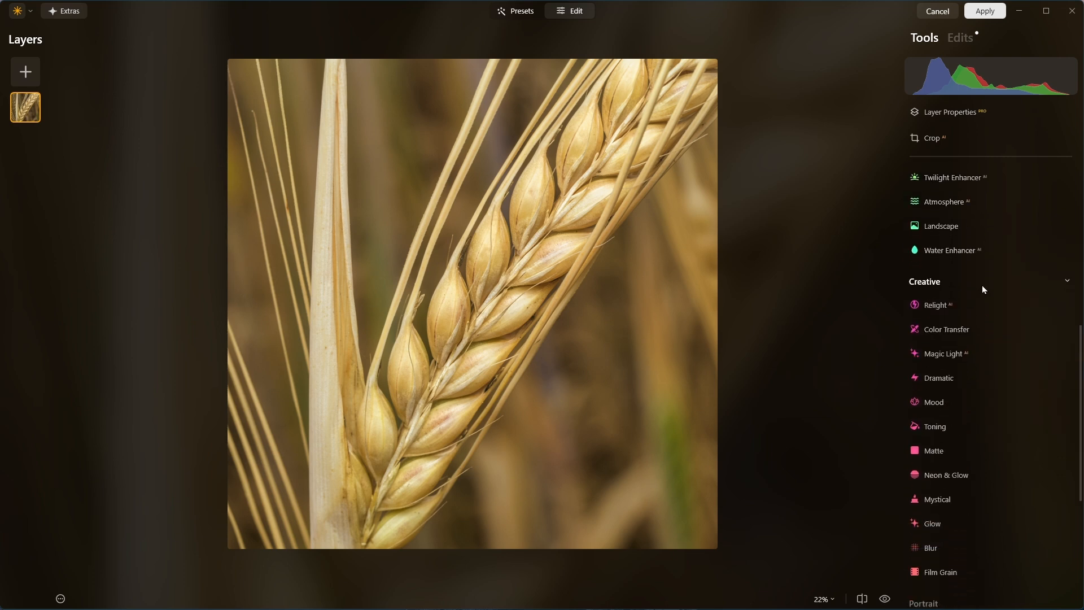
{"action": "scroll", "coordinate": [981, 286], "scroll_direction": "down", "scroll_amount": 2}
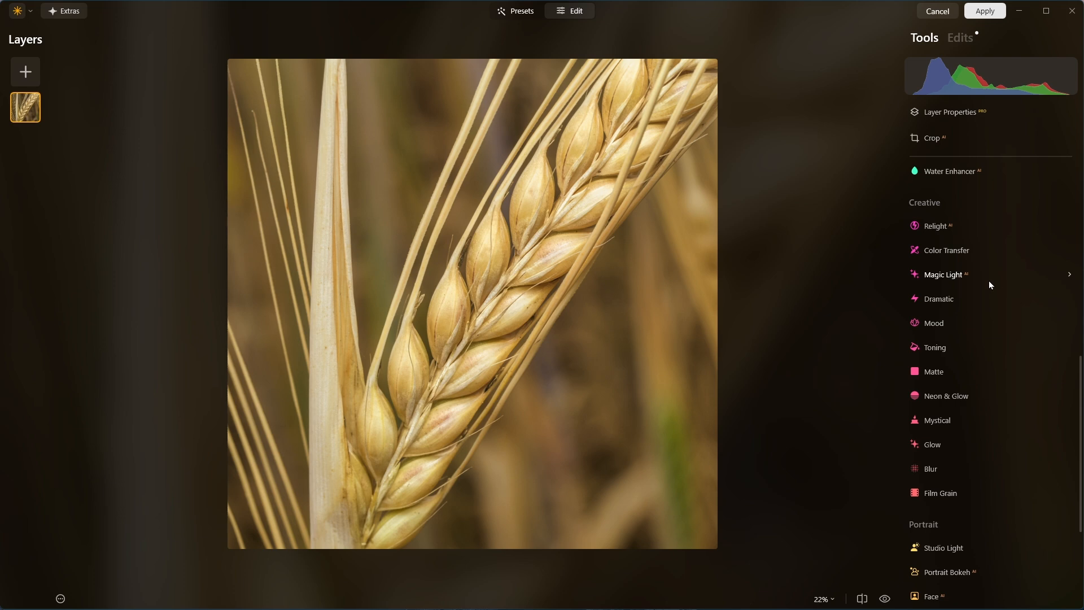
{"action": "left_click", "coordinate": [934, 373]}
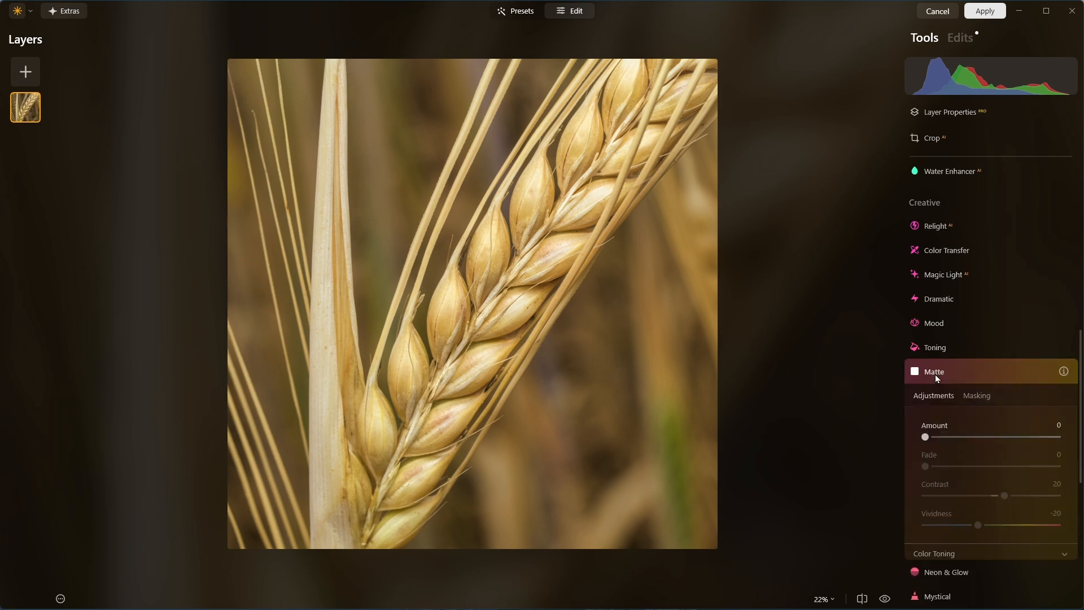
{"action": "scroll", "coordinate": [970, 304], "scroll_direction": "down", "scroll_amount": 1}
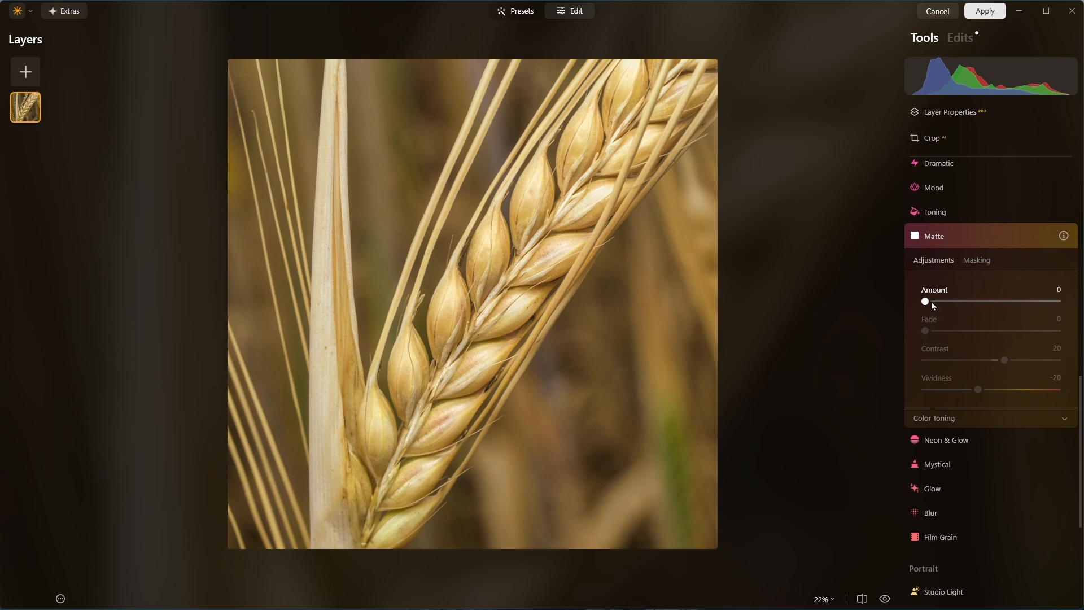
{"action": "left_click_drag", "start_coordinate": [925, 302], "coordinate": [945, 304]}
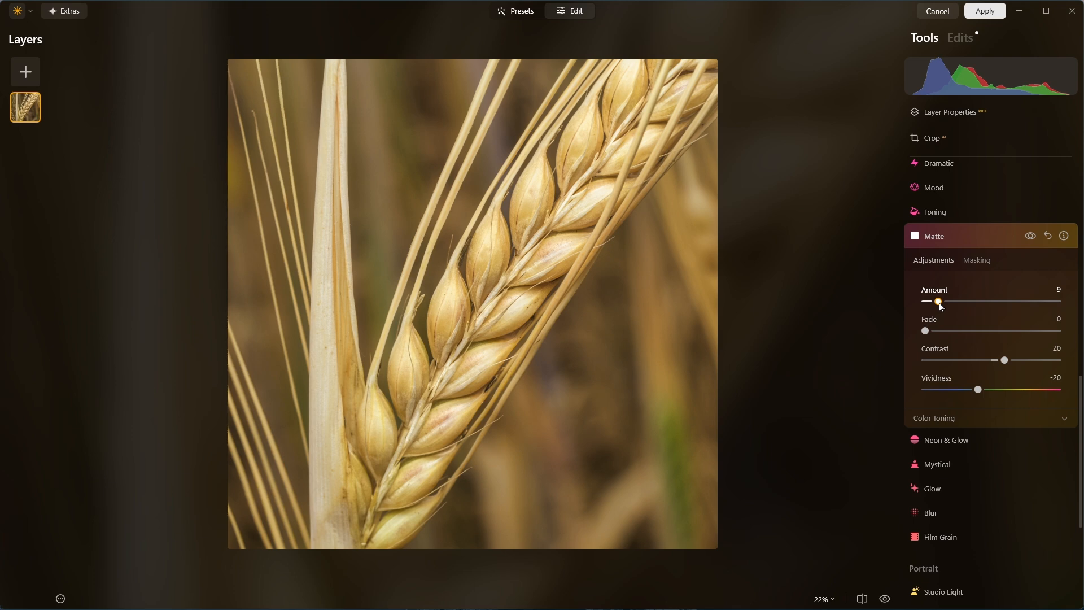
{"action": "left_click_drag", "start_coordinate": [940, 304], "coordinate": [957, 304]}
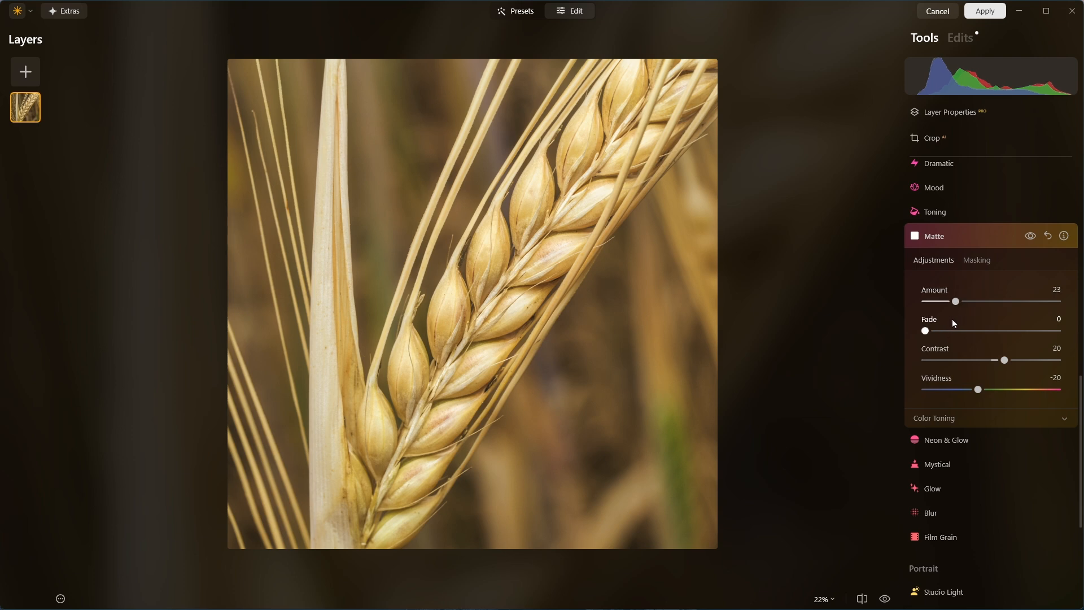
{"action": "left_click_drag", "start_coordinate": [926, 333], "coordinate": [977, 333]}
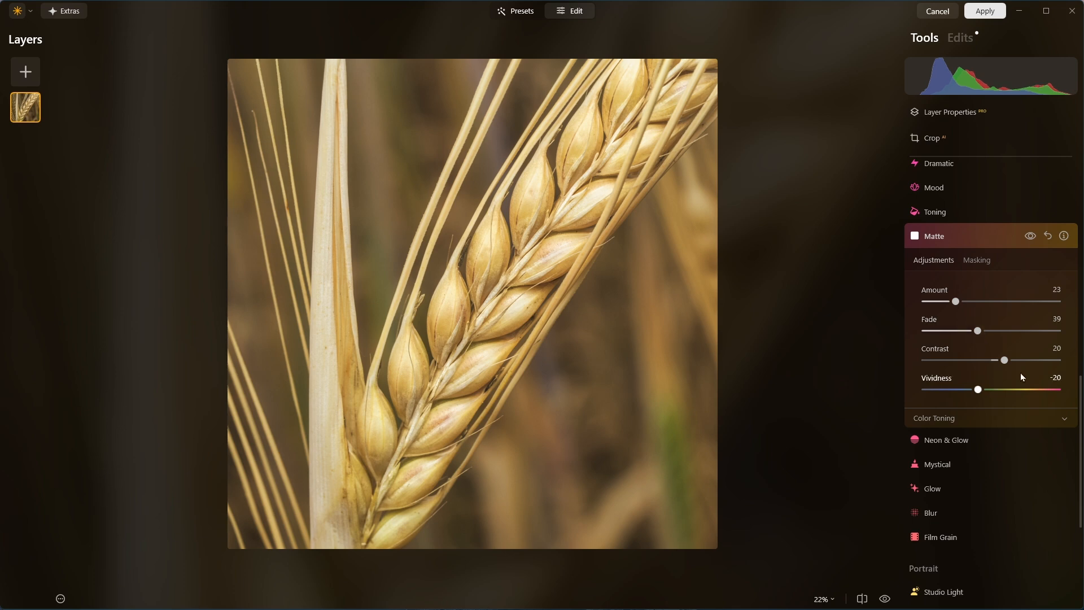
Set the Matte Contrast to 25 and compare the photo with and without the effect
{"action": "mouse_move", "coordinate": [1005, 359]}
{"action": "left_mouse_down"}
{"action": "mouse_move", "coordinate": [1023, 361]}
{"action": "mouse_move", "coordinate": [1000, 361]}
{"action": "mouse_move", "coordinate": [1009, 363]}
{"action": "left_mouse_up"}
{"action": "left_click", "coordinate": [1029, 236]}
{"action": "left_click", "coordinate": [1029, 238]}
{"action": "left_click", "coordinate": [1029, 237]}
{"action": "left_click", "coordinate": [1029, 237]}
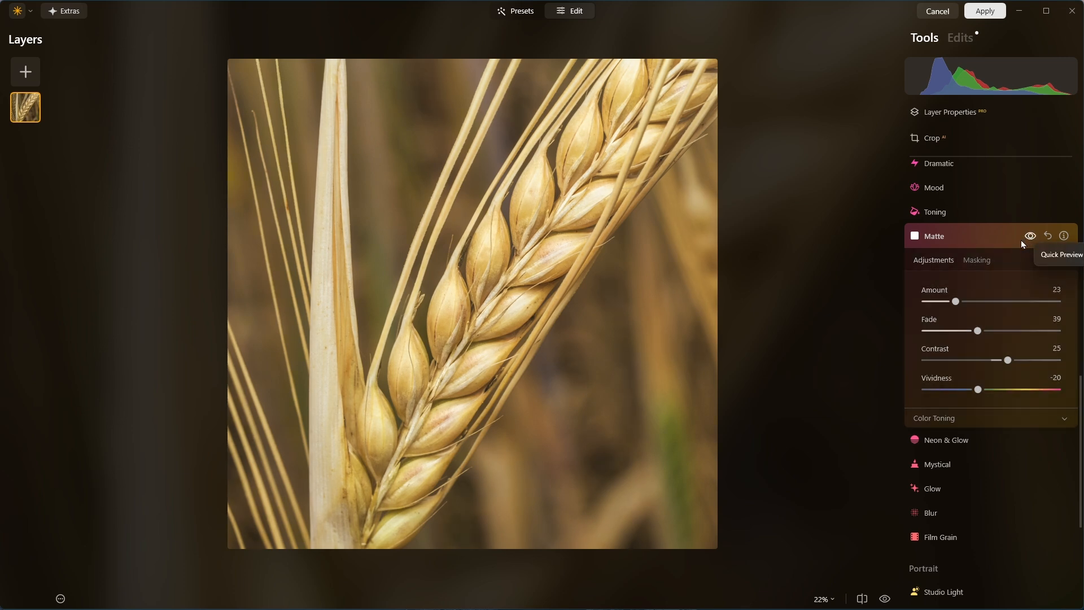
Tone the Matte effect's color with a Hue of 286 and a Range of 44
{"action": "left_click", "coordinate": [929, 419]}
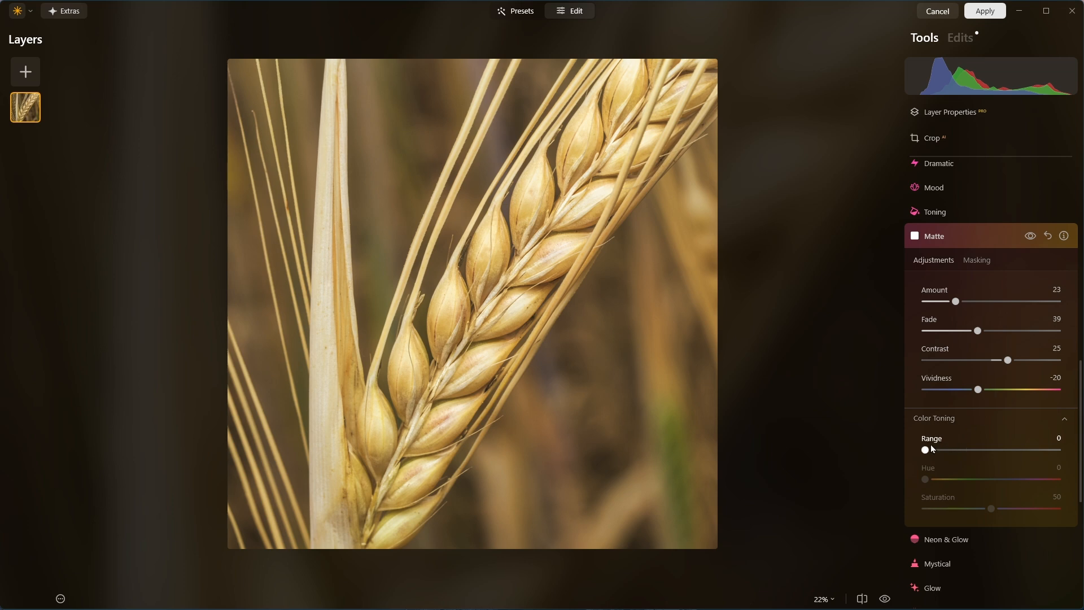
{"action": "left_click_drag", "start_coordinate": [925, 449], "coordinate": [1072, 445]}
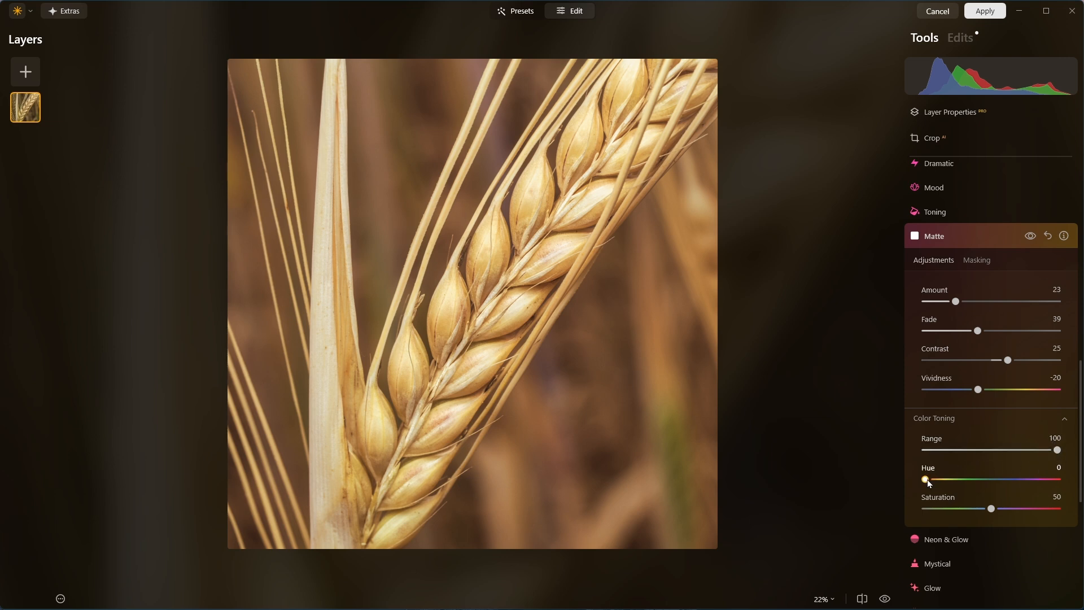
{"action": "left_click_drag", "start_coordinate": [926, 479], "coordinate": [1027, 482]}
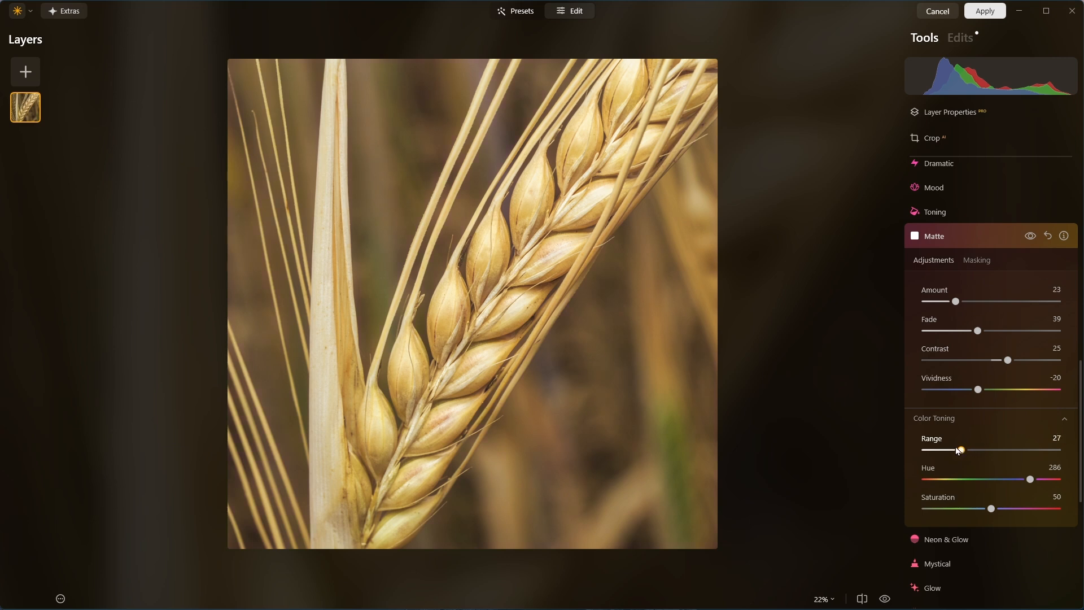
{"action": "left_click_drag", "start_coordinate": [956, 447], "coordinate": [985, 455]}
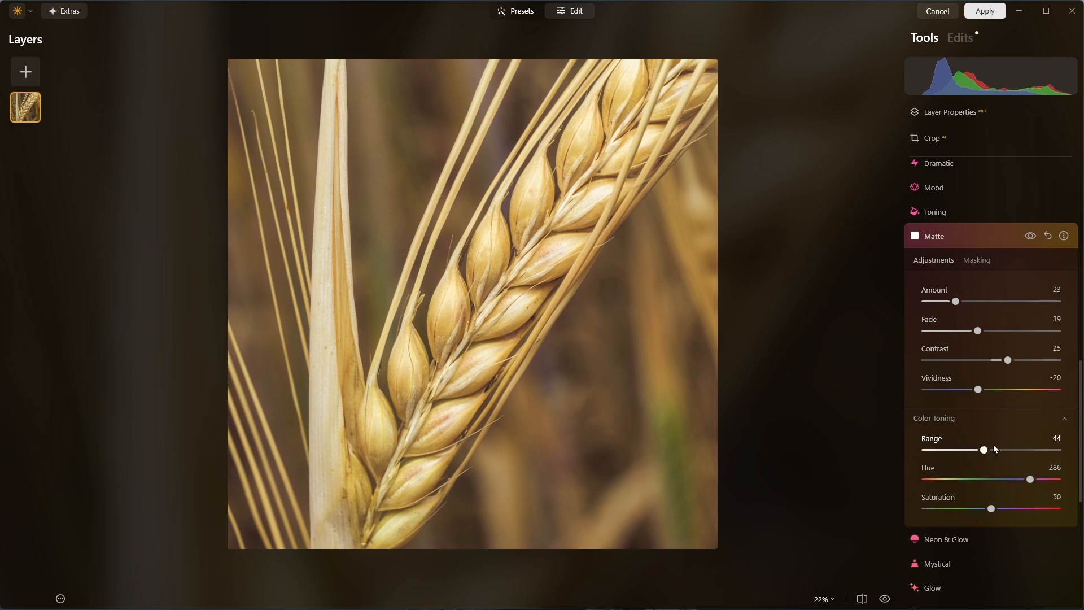
Compare the photo repeatedly with and without the color-toned Matte effect, and close the Matte tool
{"action": "left_click", "coordinate": [1025, 237]}
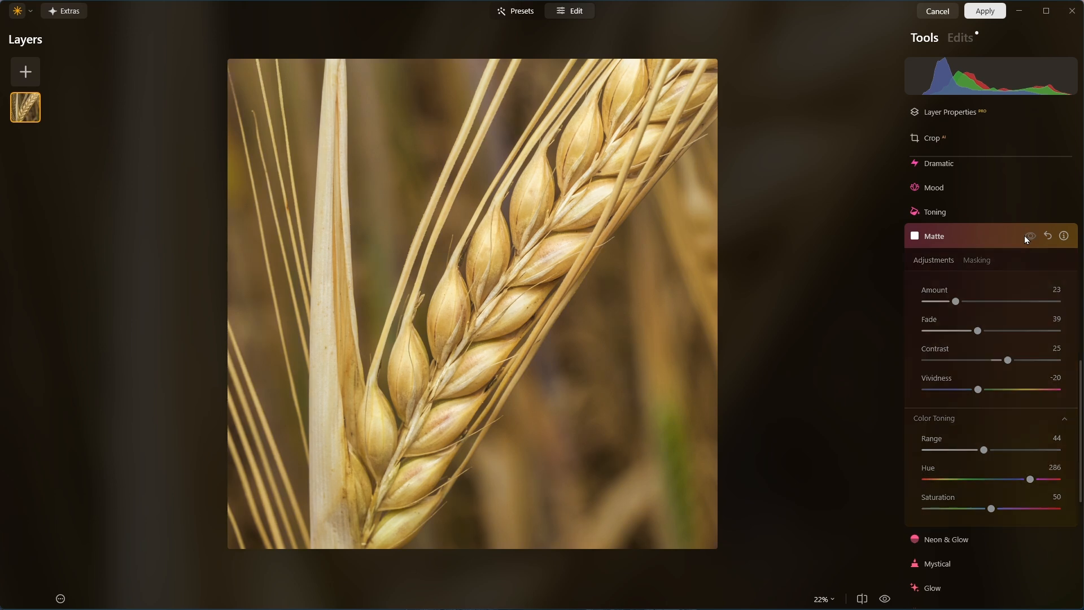
{"action": "left_click", "coordinate": [1024, 237]}
{"action": "left_click", "coordinate": [1024, 237]}
{"action": "left_click", "coordinate": [1026, 238]}
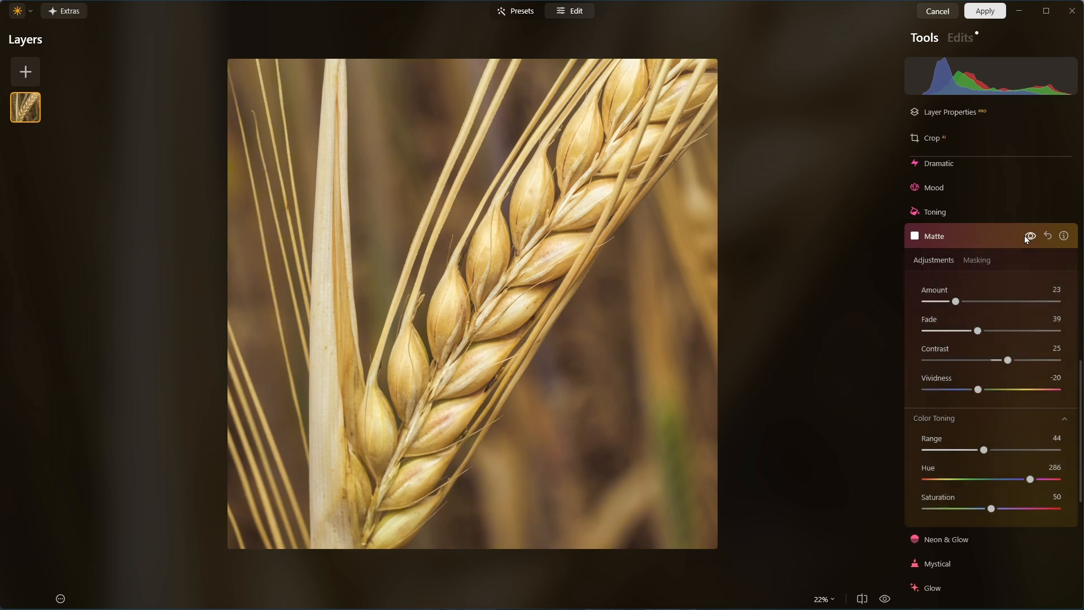
{"action": "left_click", "coordinate": [1025, 238]}
{"action": "left_click", "coordinate": [1026, 238]}
{"action": "left_click", "coordinate": [943, 234]}
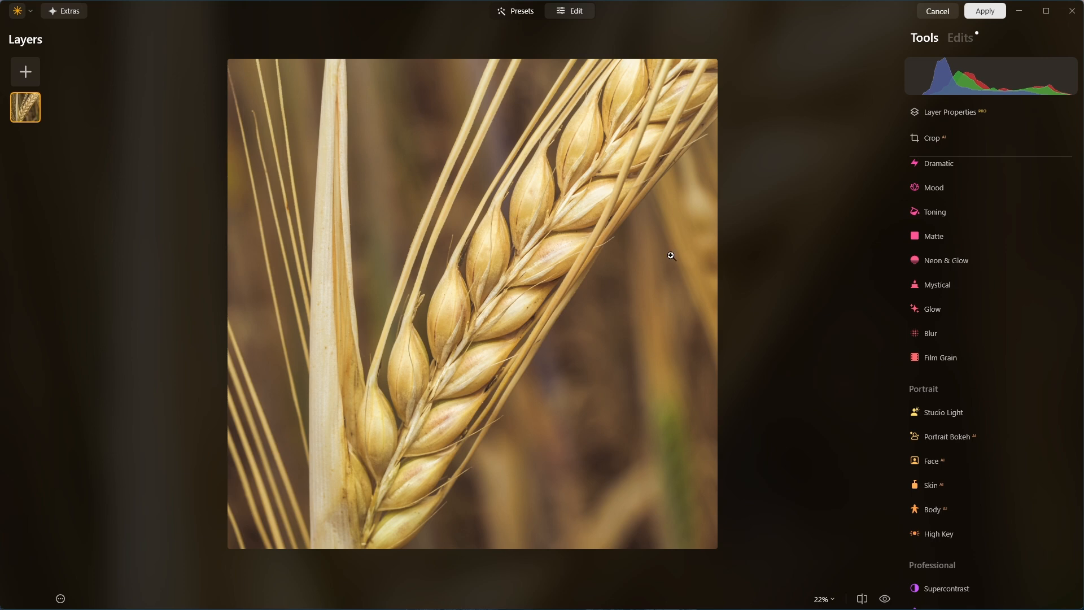
Deepen the photo's dark tones with the Develop tool by setting Blacks to -12, and close the tool
{"action": "scroll", "coordinate": [965, 272], "scroll_direction": "up", "scroll_amount": 4}
{"action": "scroll", "coordinate": [987, 285], "scroll_direction": "up", "scroll_amount": 5}
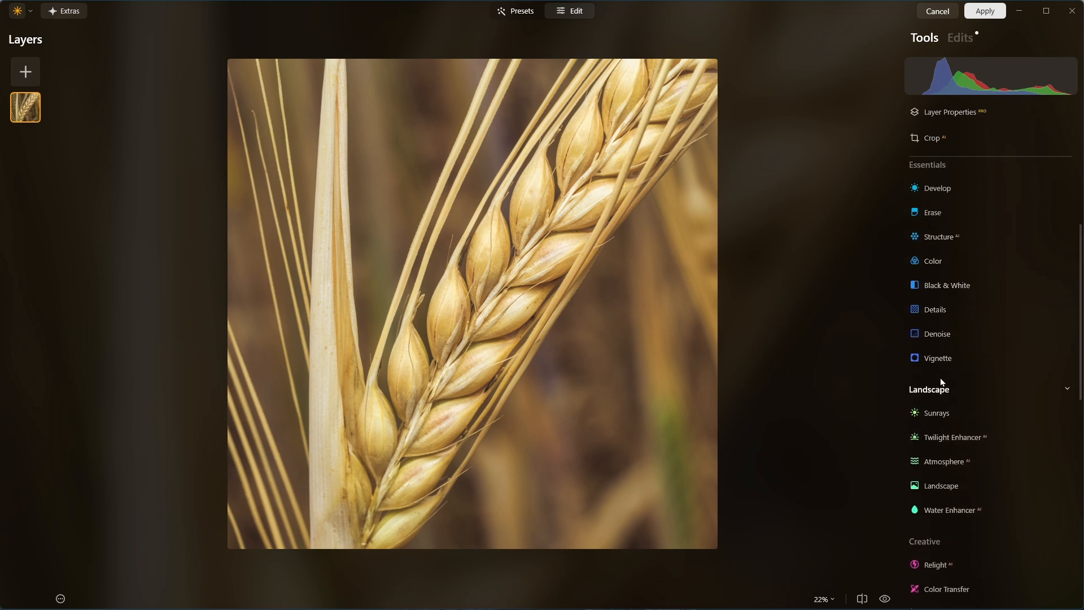
{"action": "left_click", "coordinate": [953, 188]}
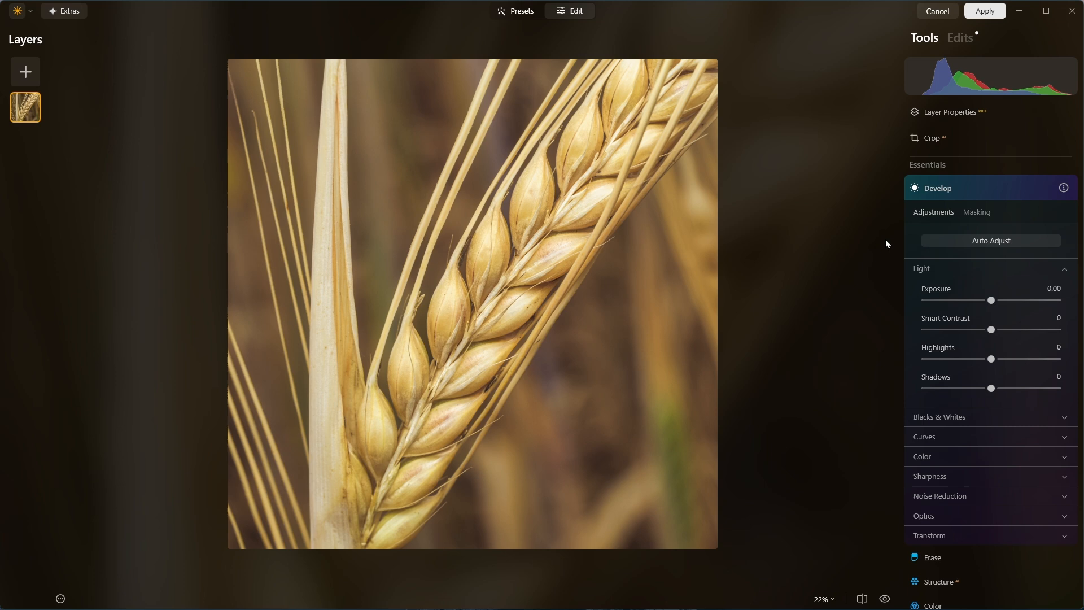
{"action": "left_click", "coordinate": [926, 417]}
{"action": "scroll", "coordinate": [946, 361], "scroll_direction": "down", "scroll_amount": 1}
{"action": "scroll", "coordinate": [954, 367], "scroll_direction": "down", "scroll_amount": 2}
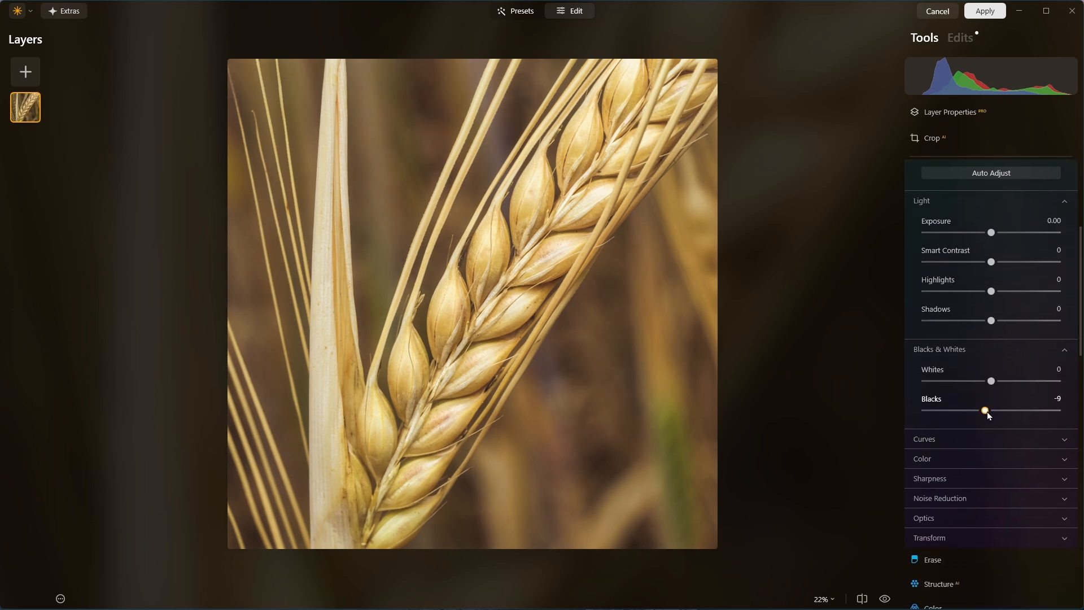
{"action": "left_click_drag", "start_coordinate": [988, 415], "coordinate": [983, 411]}
{"action": "scroll", "coordinate": [1015, 222], "scroll_direction": "up", "scroll_amount": 2}
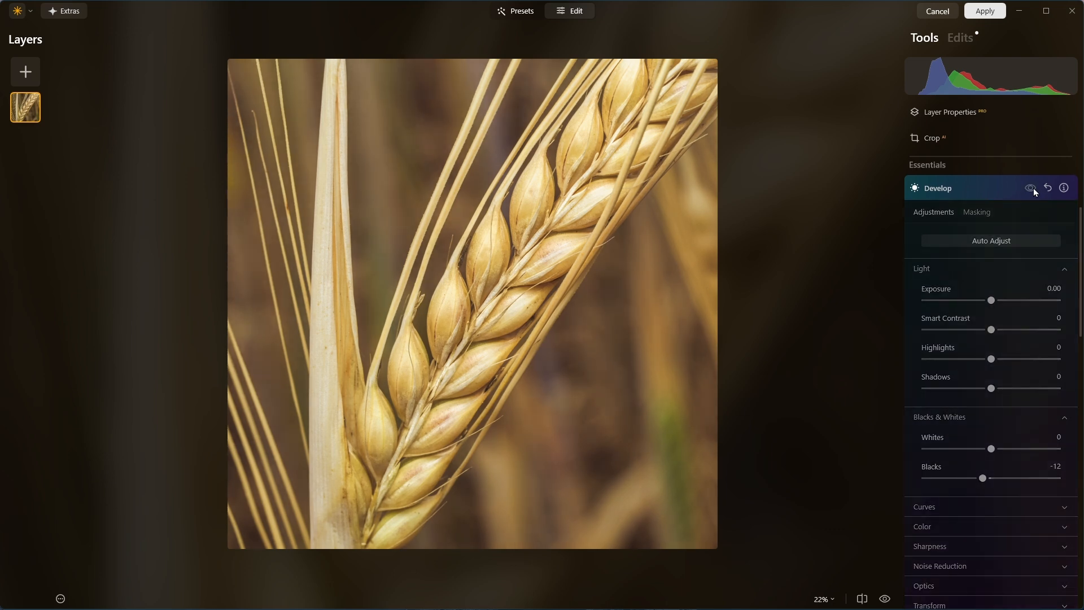
{"action": "left_click", "coordinate": [951, 186]}
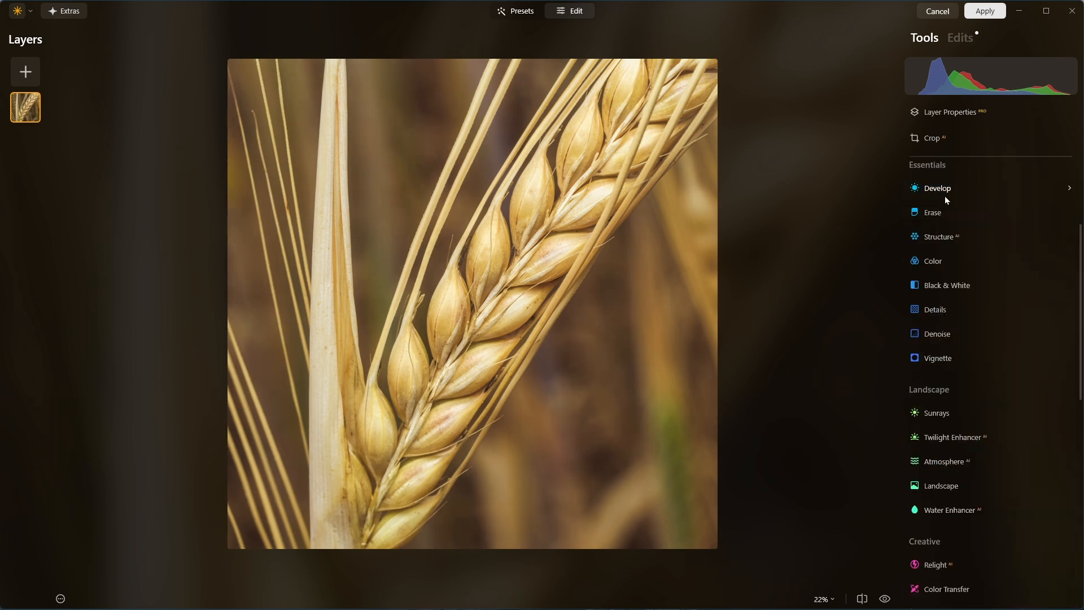
Add a post-crop vignette to the photo with an Amount of -50 and a Feather of 100
{"action": "scroll", "coordinate": [971, 289], "scroll_direction": "up", "scroll_amount": 2}
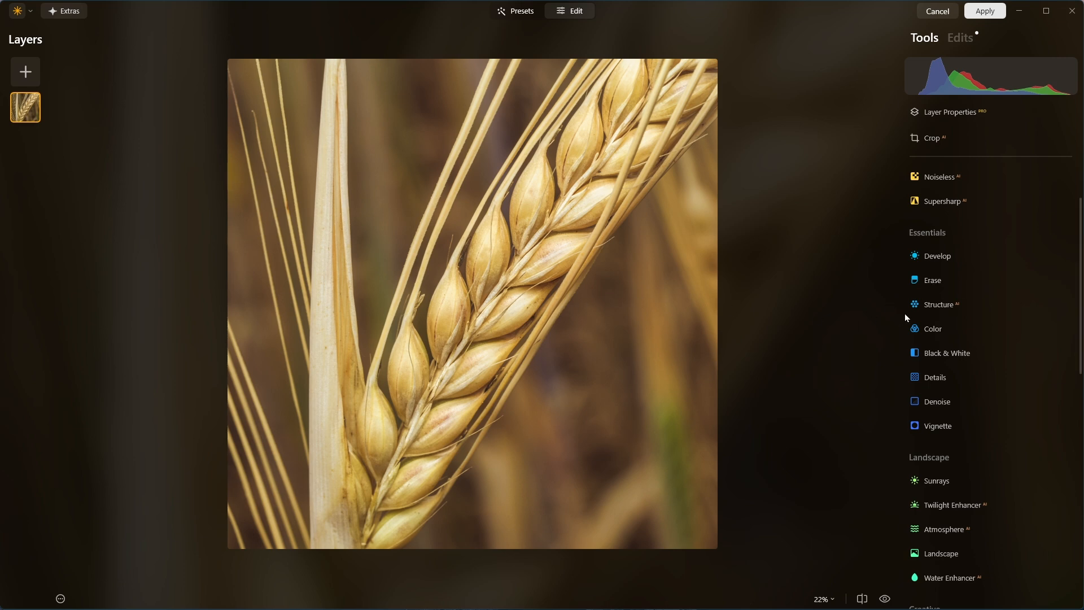
{"action": "scroll", "coordinate": [957, 299], "scroll_direction": "down", "scroll_amount": 2}
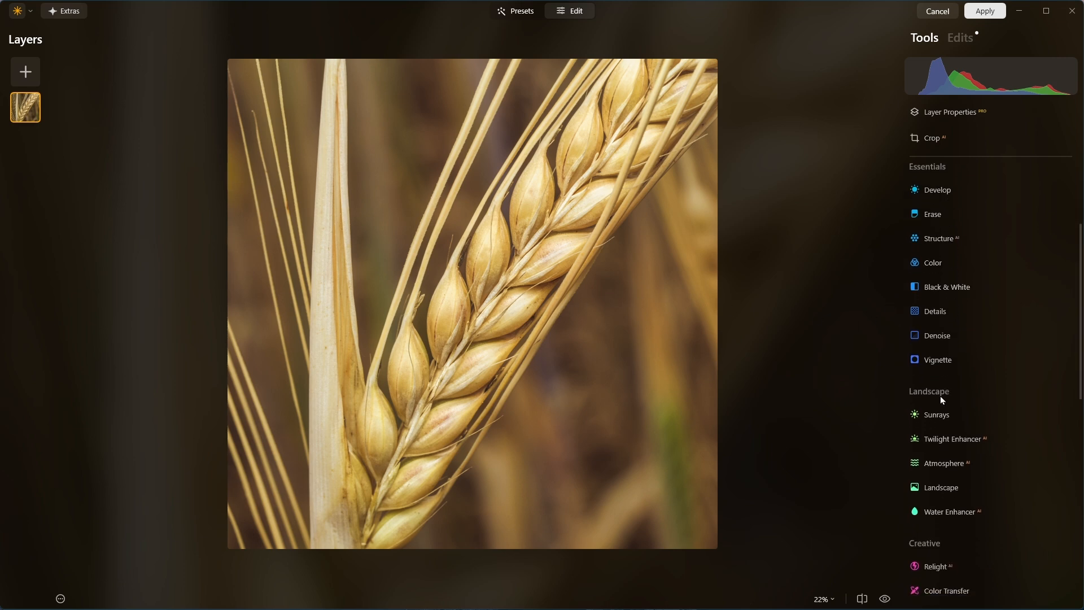
{"action": "left_click", "coordinate": [945, 365]}
{"action": "left_click", "coordinate": [946, 481]}
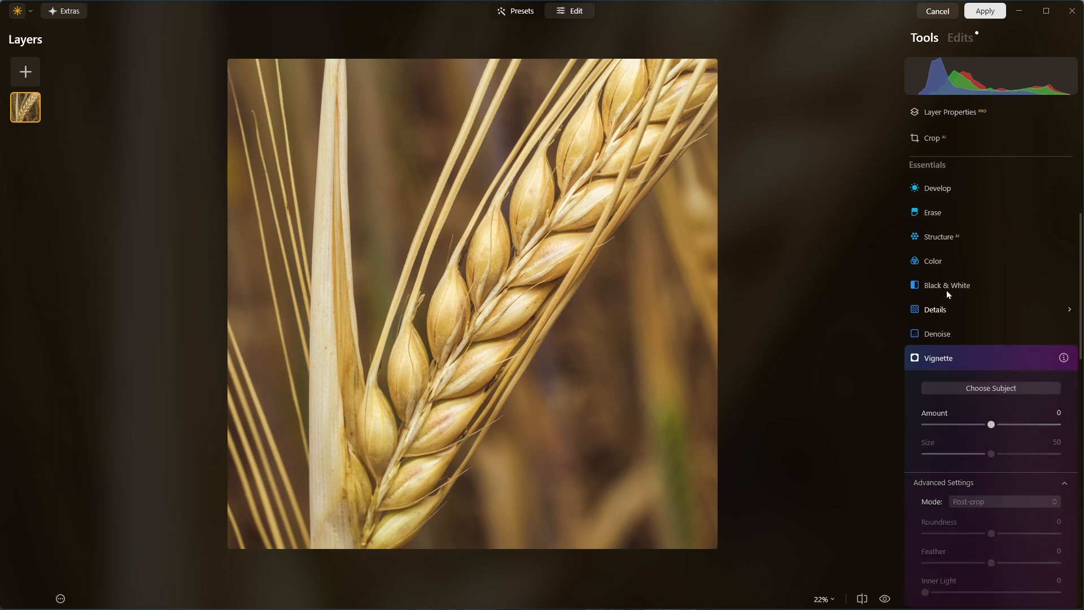
{"action": "scroll", "coordinate": [946, 316], "scroll_direction": "down", "scroll_amount": 2}
{"action": "left_click_drag", "start_coordinate": [990, 336], "coordinate": [959, 334]}
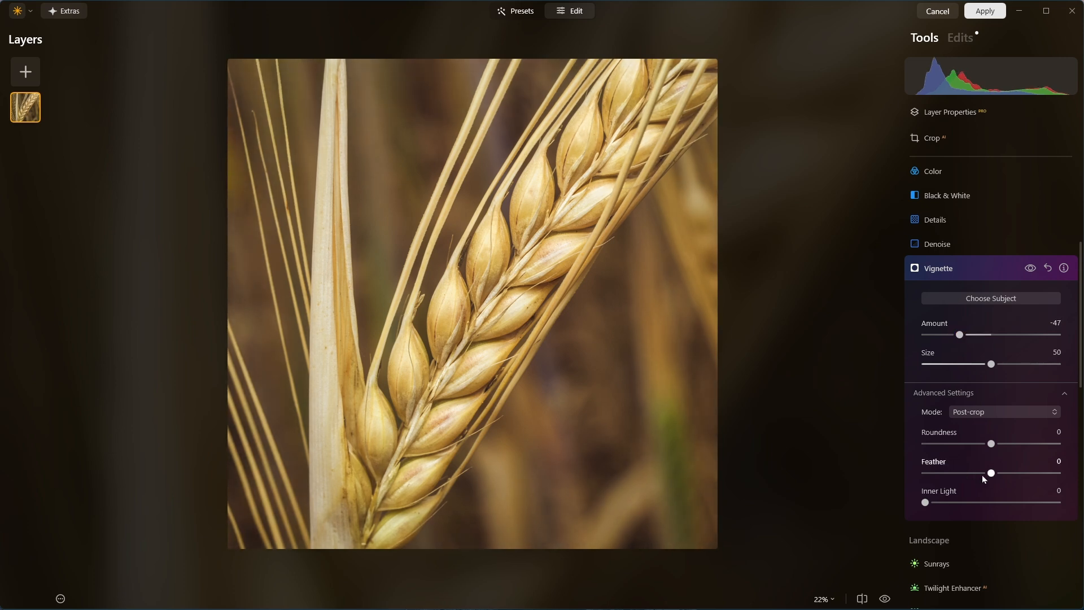
{"action": "left_click_drag", "start_coordinate": [991, 472], "coordinate": [1076, 478]}
{"action": "mouse_move", "coordinate": [959, 334]}
{"action": "left_mouse_down"}
{"action": "mouse_move", "coordinate": [974, 339]}
{"action": "mouse_move", "coordinate": [958, 341]}
{"action": "left_mouse_up"}
Compare the photo with and without the vignette, and apply all the edits to return to Lightroom Classic
{"action": "left_click", "coordinate": [1033, 269]}
{"action": "left_click", "coordinate": [1034, 270]}
{"action": "left_click", "coordinate": [1034, 269]}
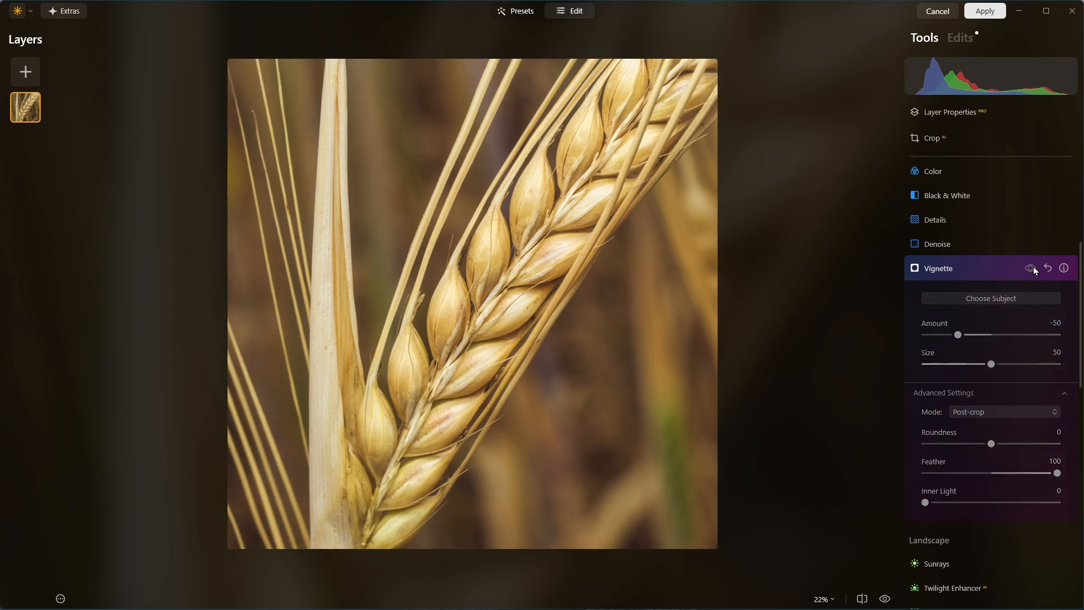
{"action": "left_click", "coordinate": [1034, 269]}
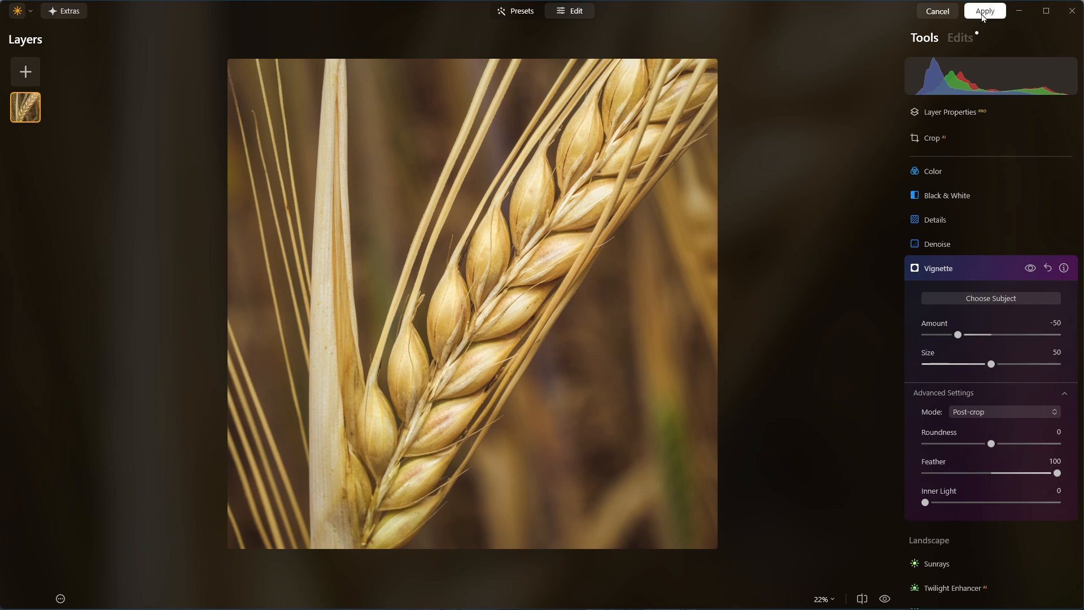
{"action": "left_click", "coordinate": [982, 17]}
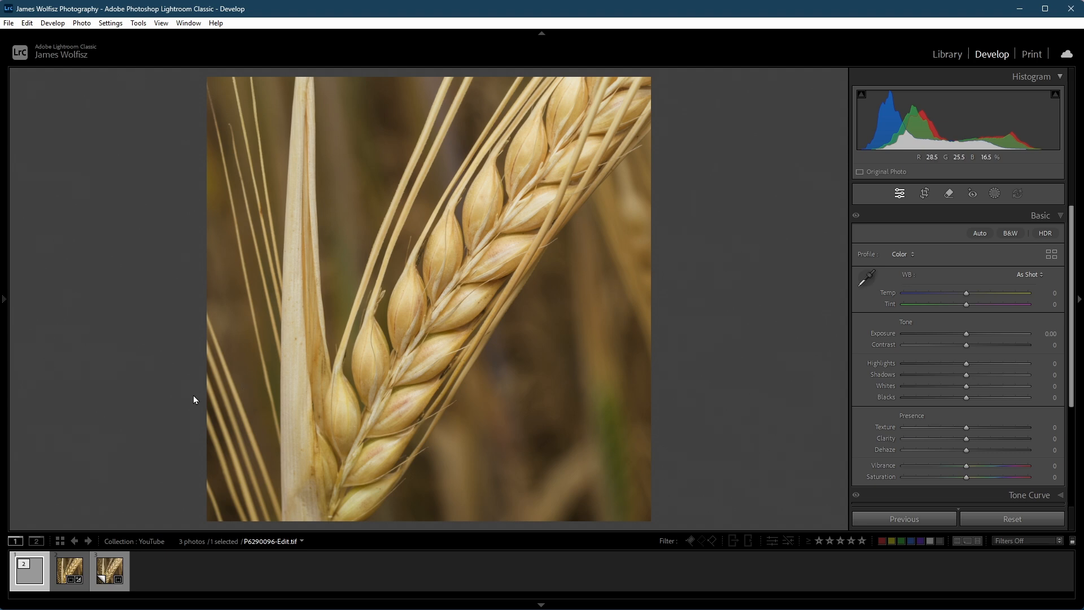
View the virtual copy, reselect P6290096-Edit.tif and import its externally changed settings from disk
{"action": "left_click", "coordinate": [105, 579]}
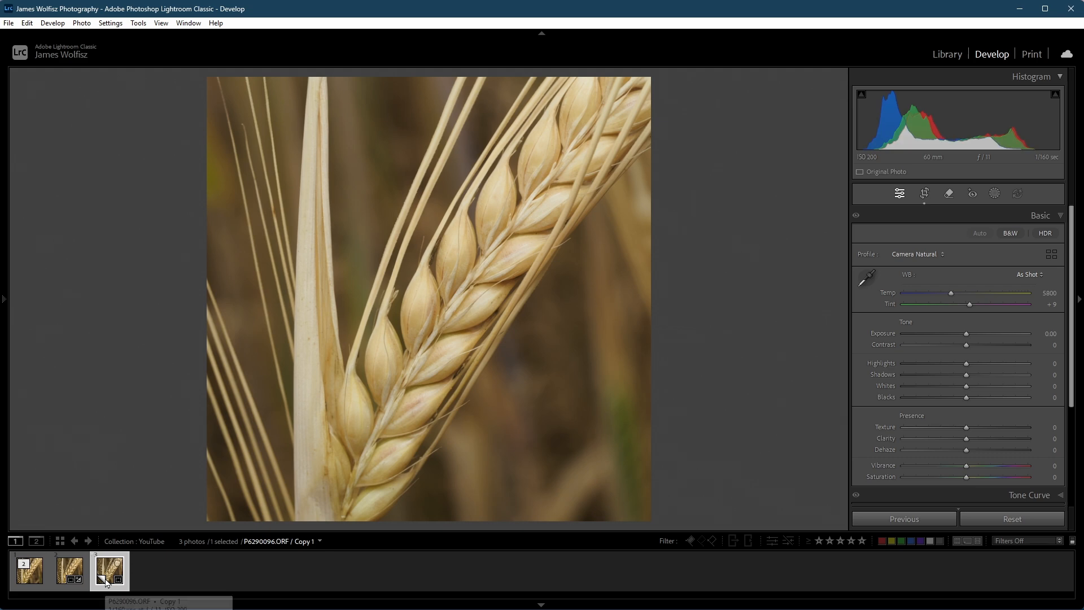
{"action": "left_click", "coordinate": [28, 582]}
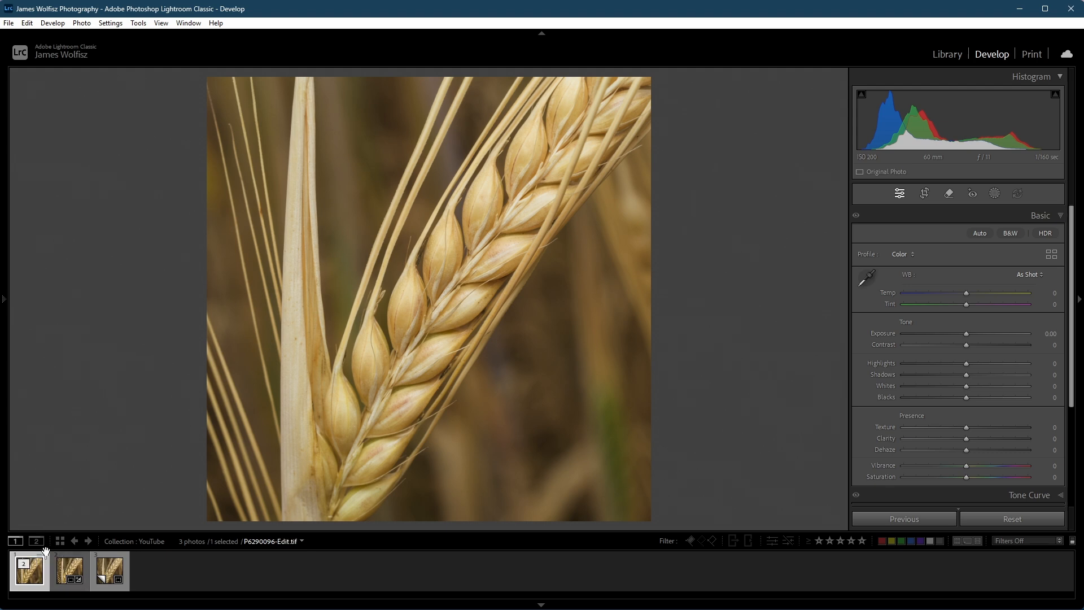
{"action": "mouse_move", "coordinate": [46, 561]}
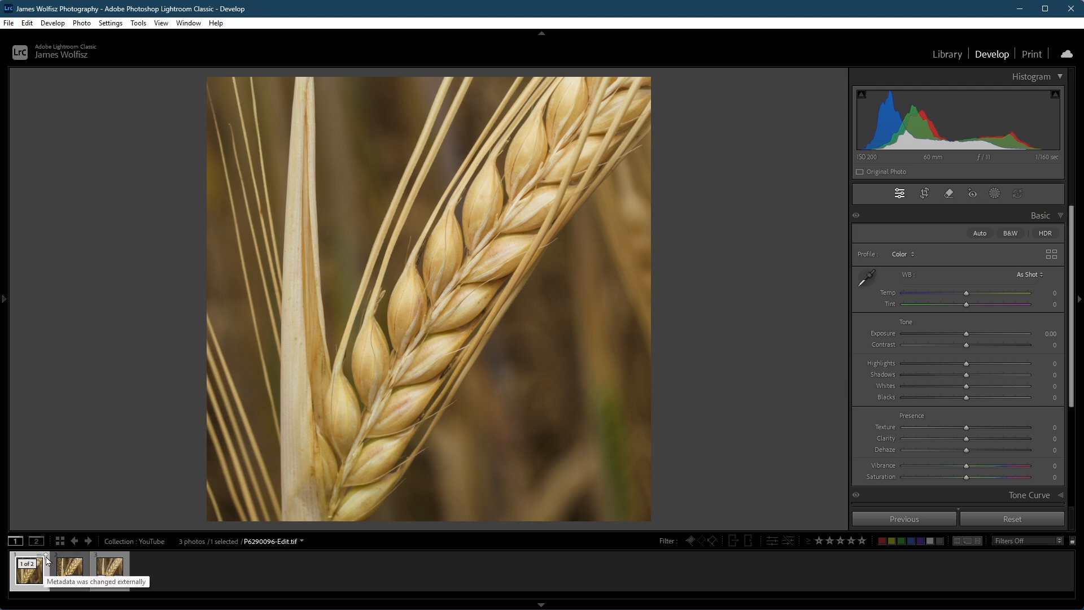
{"action": "left_click", "coordinate": [47, 559]}
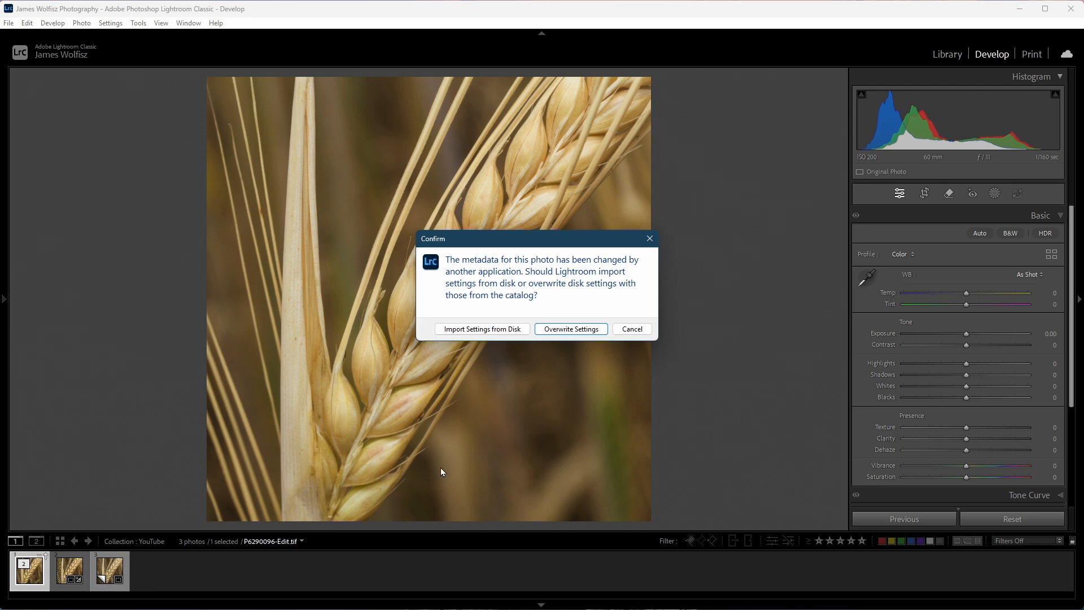
{"action": "left_click", "coordinate": [484, 331]}
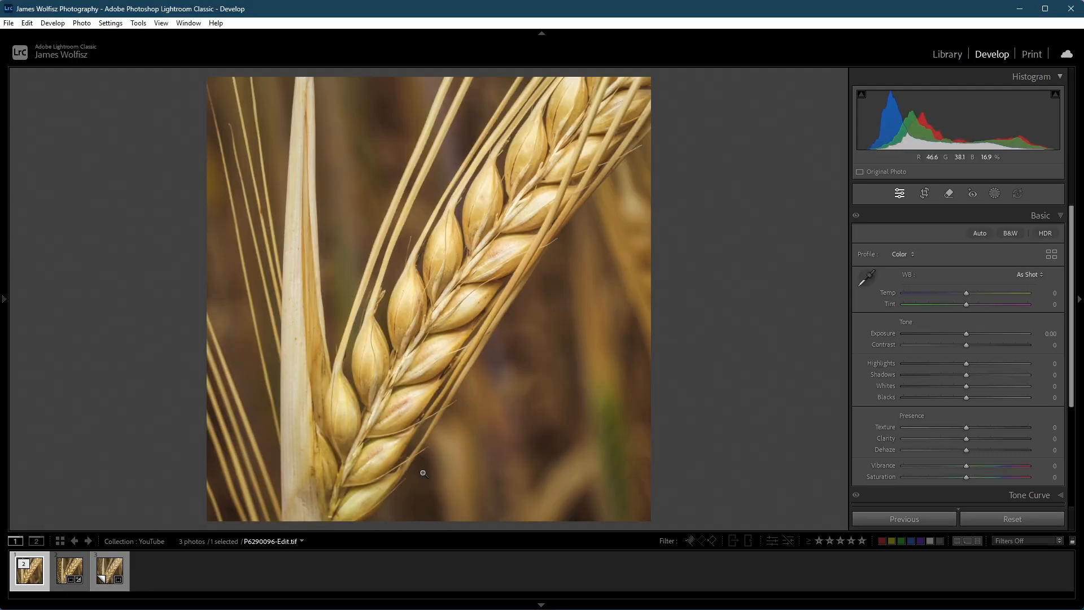
Select the virtual copy together with P6290096-Edit.tif and switch between them to compare the photo before and after editing
{"action": "left_click", "coordinate": [105, 566]}
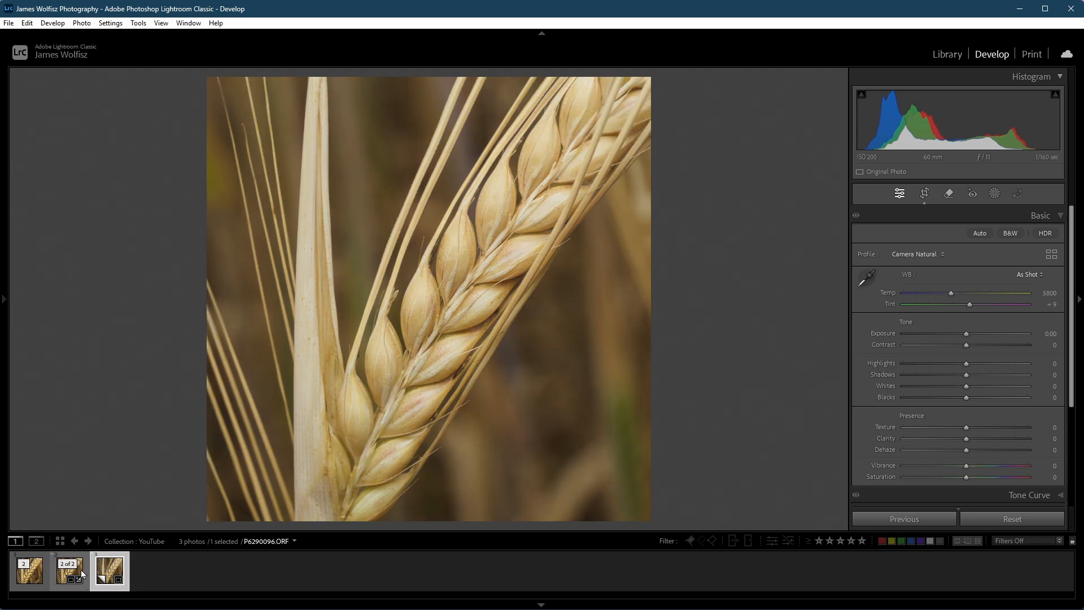
{"action": "left_click", "coordinate": [24, 582], "text": "ctrl"}
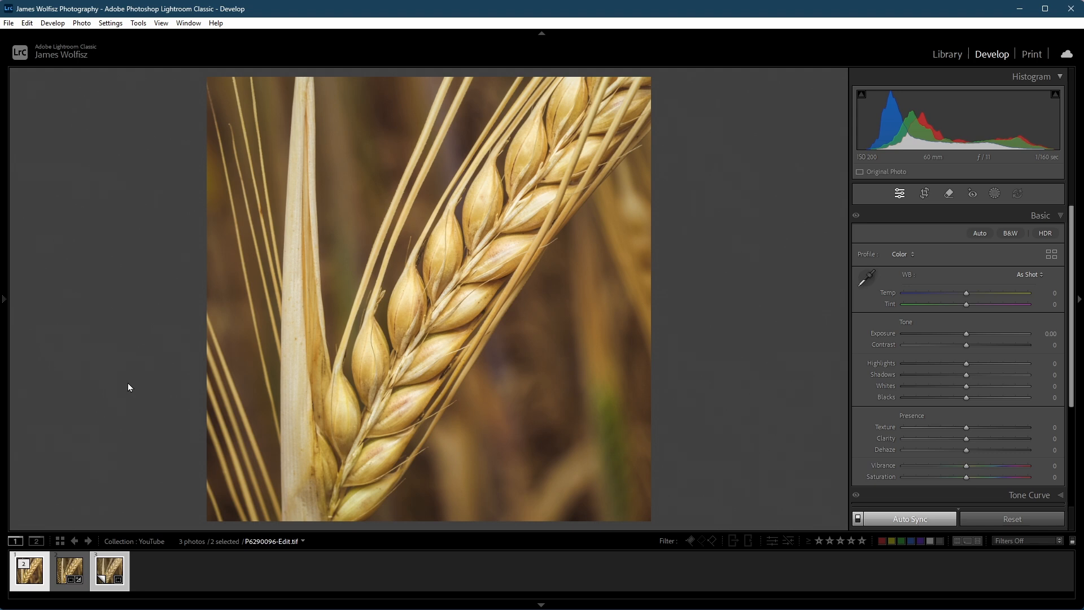
{"action": "key", "text": "Right"}
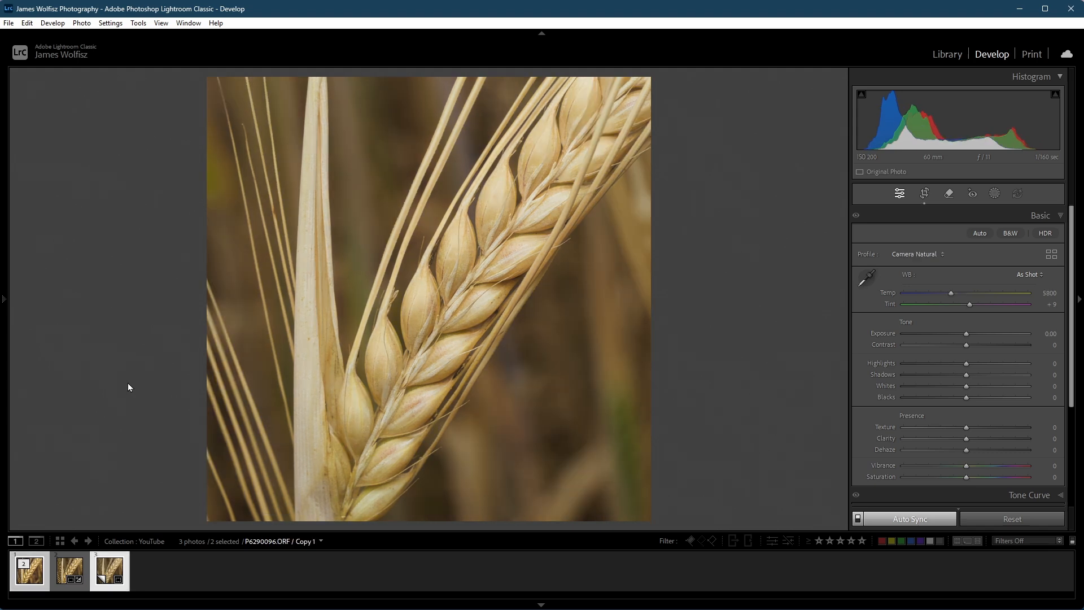
{"action": "key", "text": "Left"}
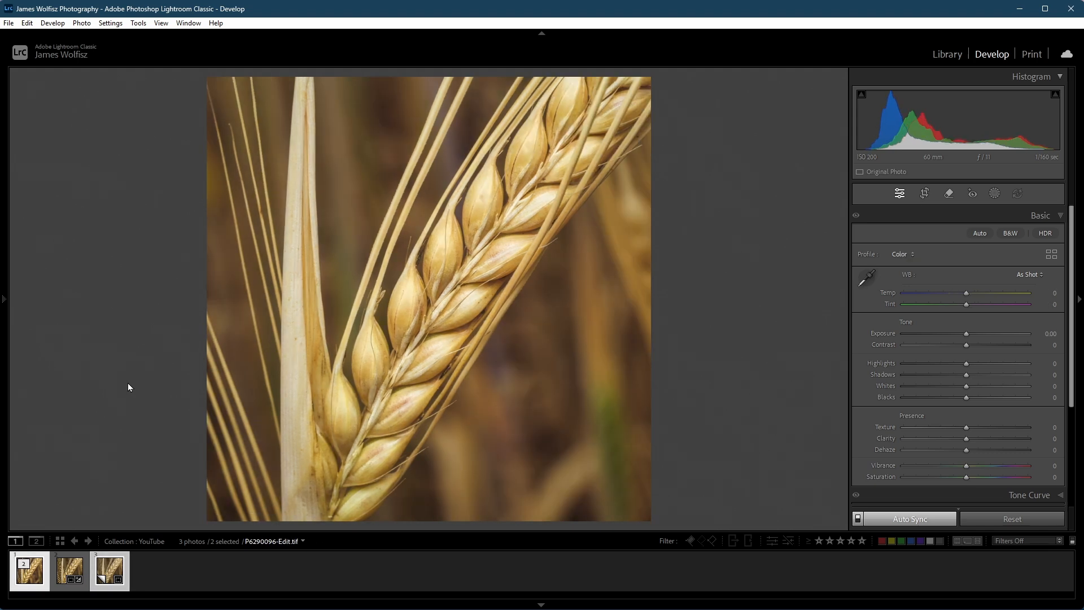